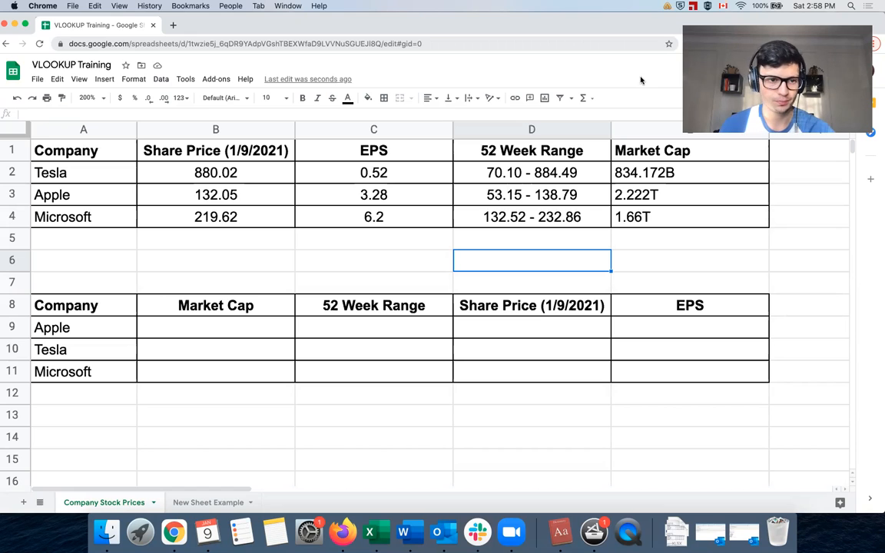
drag(132, 156, 664, 215)
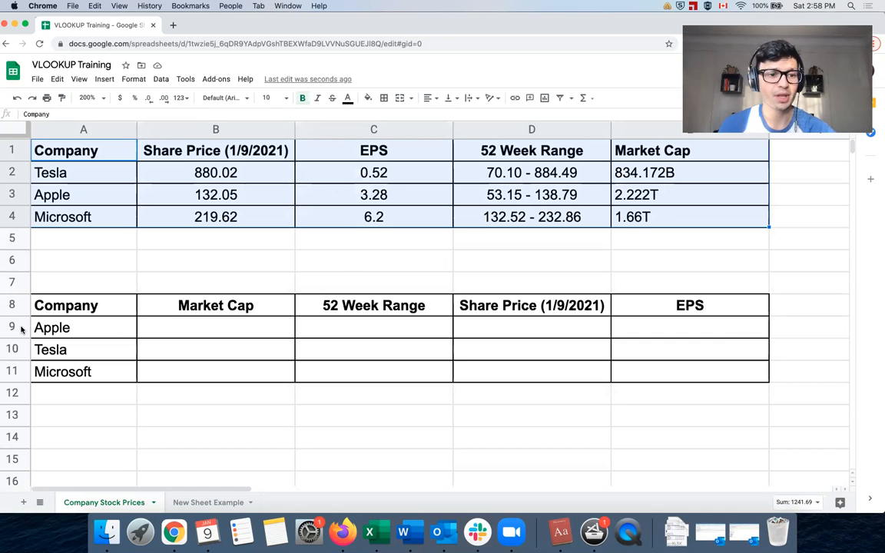
drag(77, 306, 251, 374)
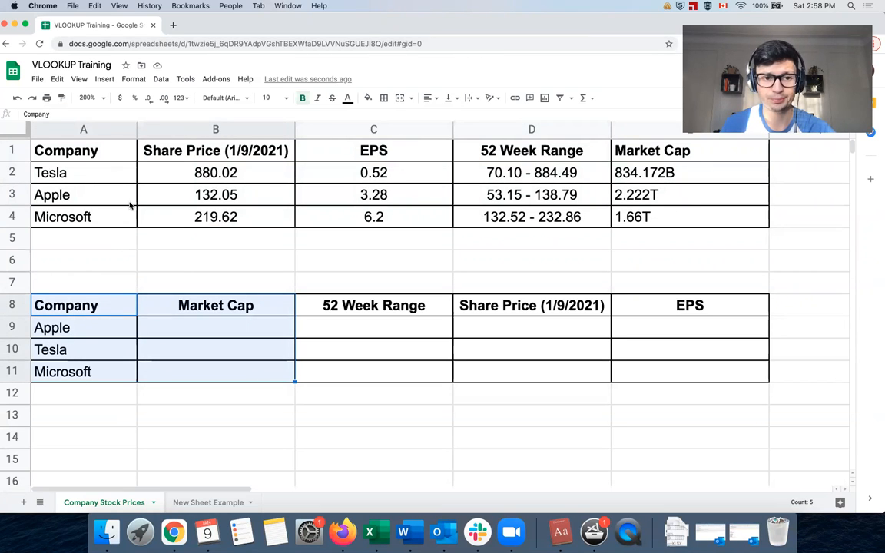
Start a VLOOKUP formula in B9 with A9 as the search key and A1:E4 as the lookup range.
click(284, 336)
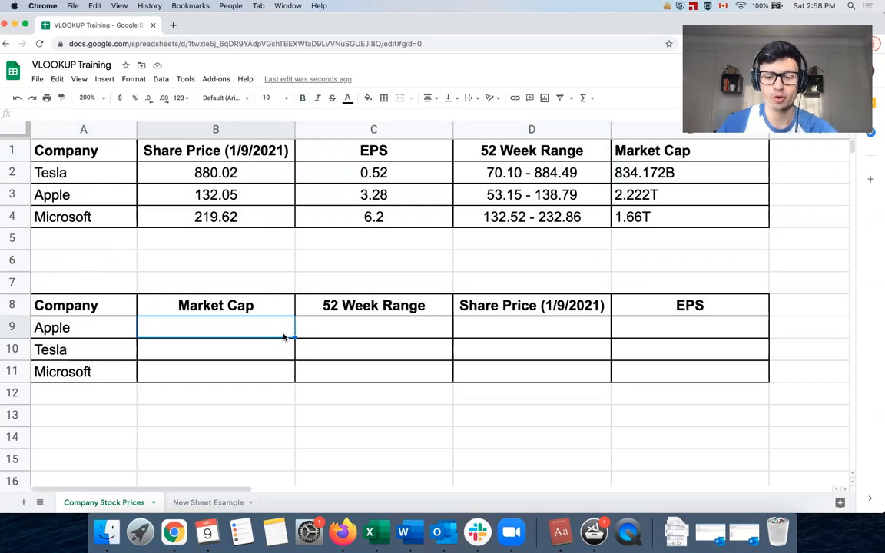
text(=)
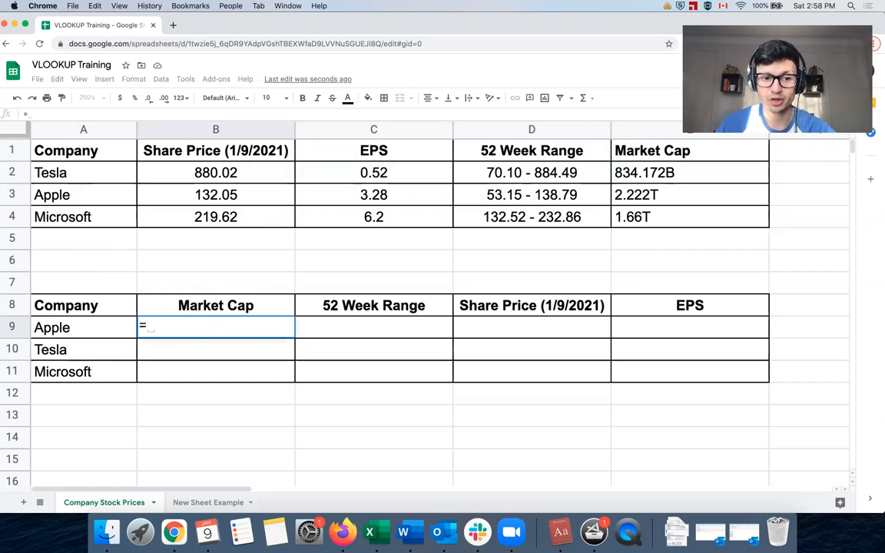
text(vlookup)
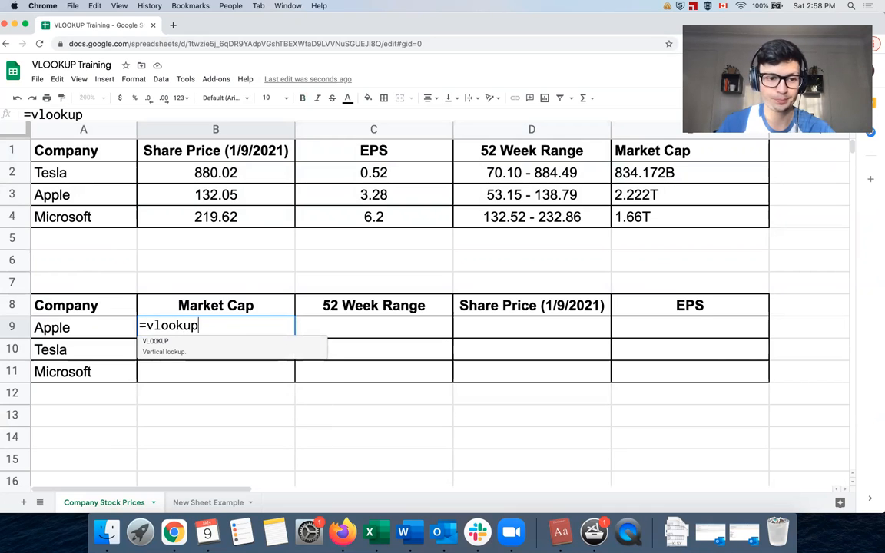
click(254, 348)
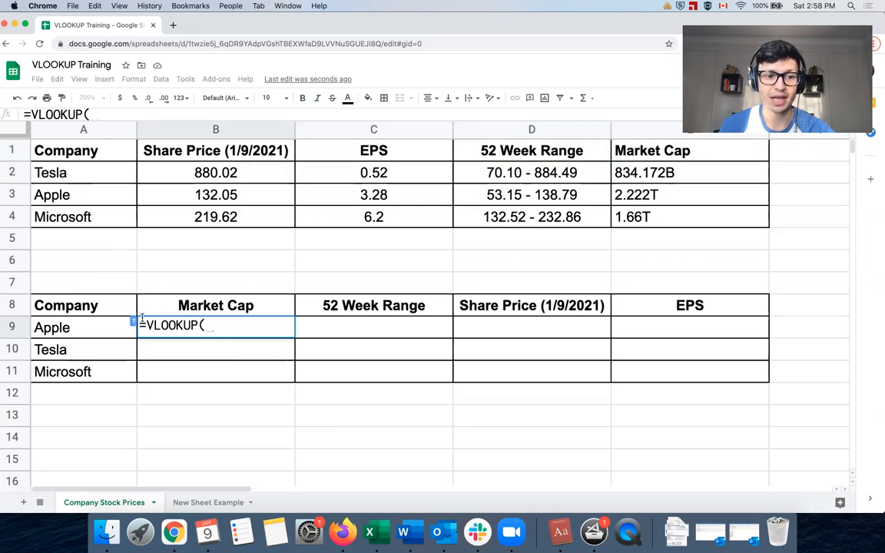
click(111, 331)
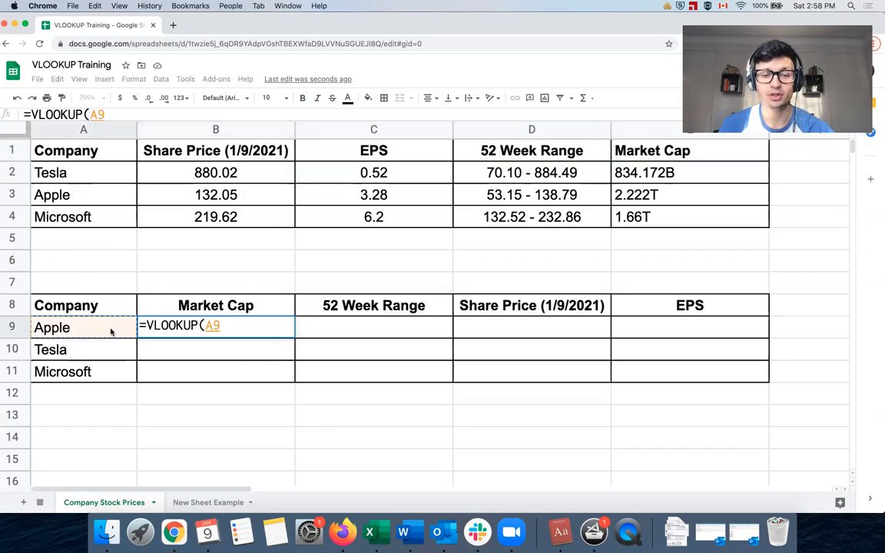
text(,)
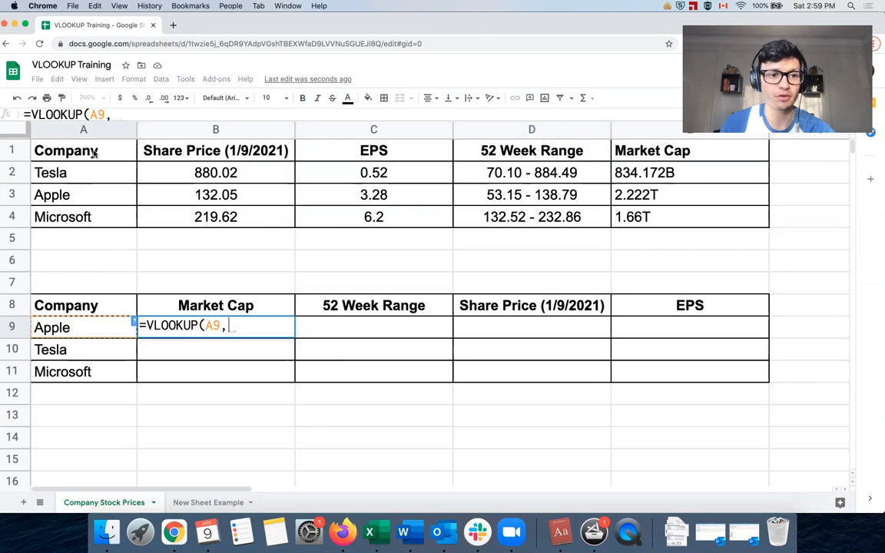
drag(93, 153, 619, 218)
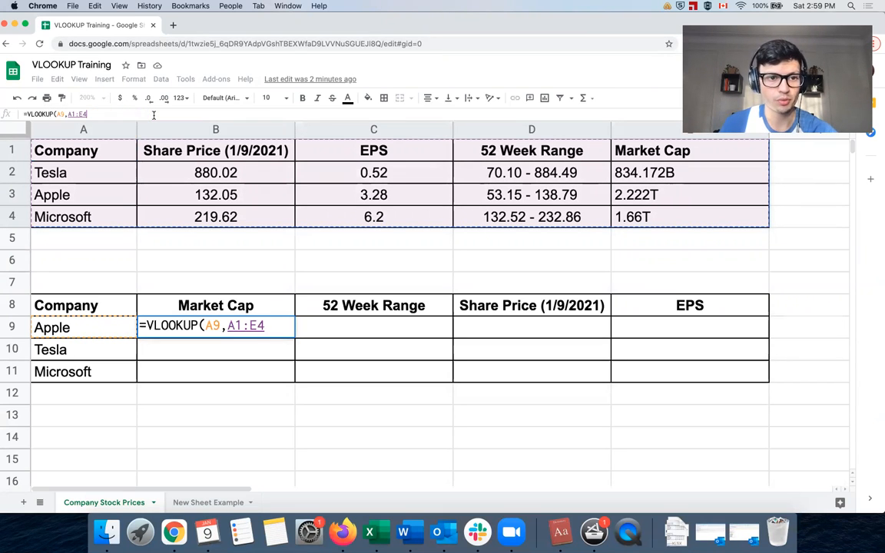
Make the lookup range in the B9 formula absolute, as $A$1:$E$4.
text($)
click(75, 112)
text($)
click(90, 114)
text($)
click(86, 114)
text($4)
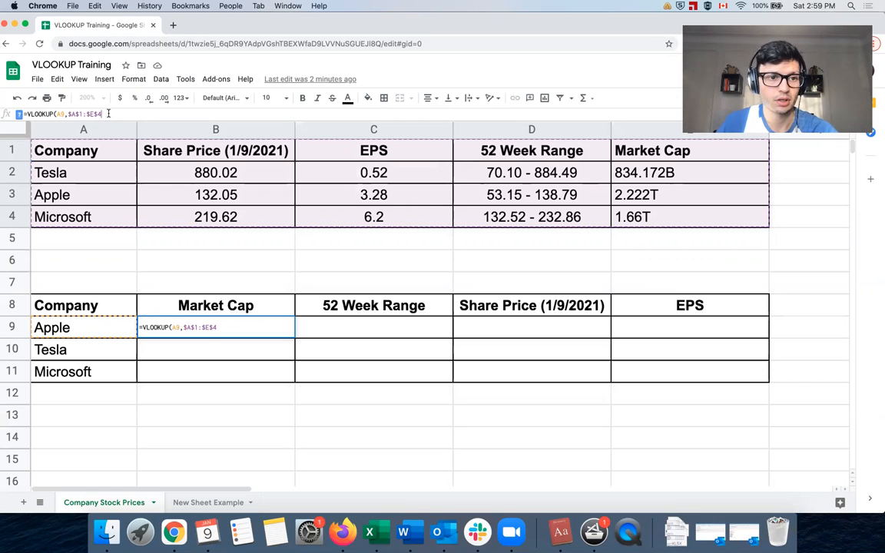
Complete the B9 formula with column index 5 and 0 for an exact match, giving =VLOOKUP(A9,$A$1:$E$4,5,0).
text(,)
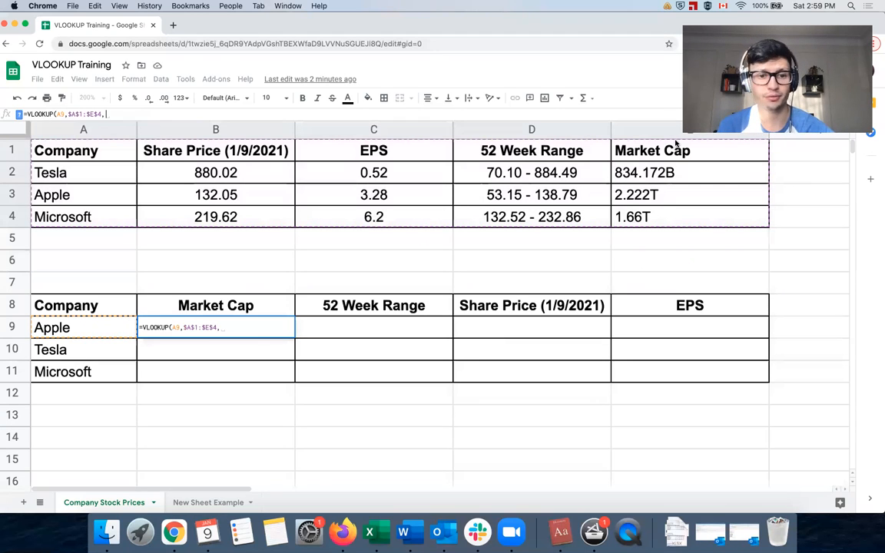
click(248, 326)
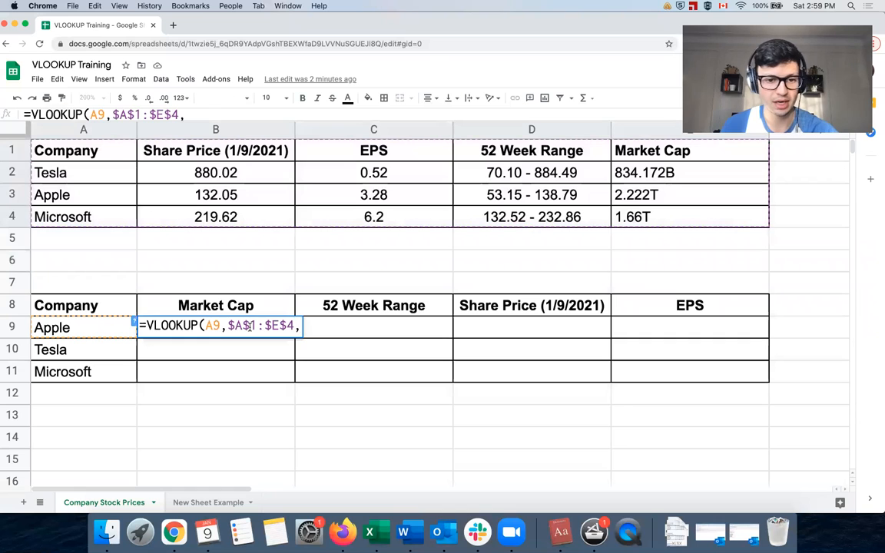
text(5,)
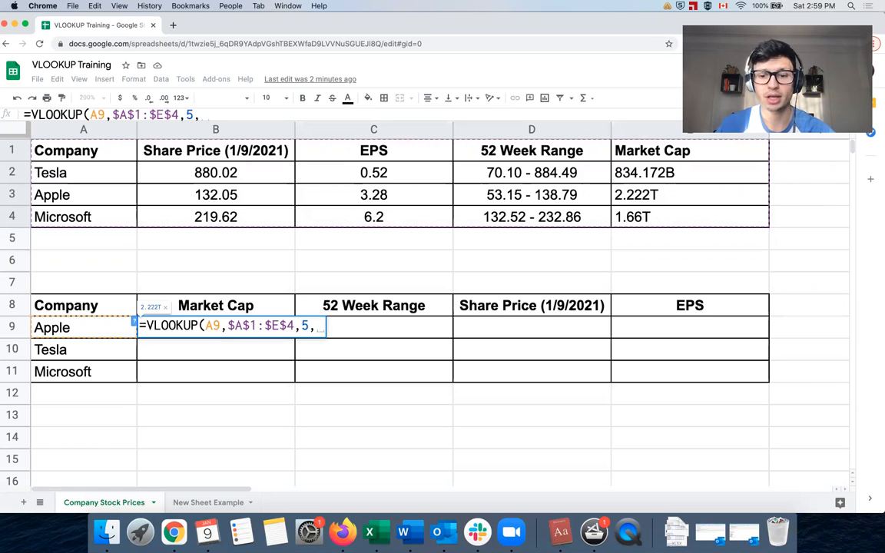
text(FASL)
key(BackSpace)
key(BackSpace)
text(LSE)
key(BackSpace)
key(BackSpace)
key(BackSpace)
key(BackSpace)
key(BackSpace)
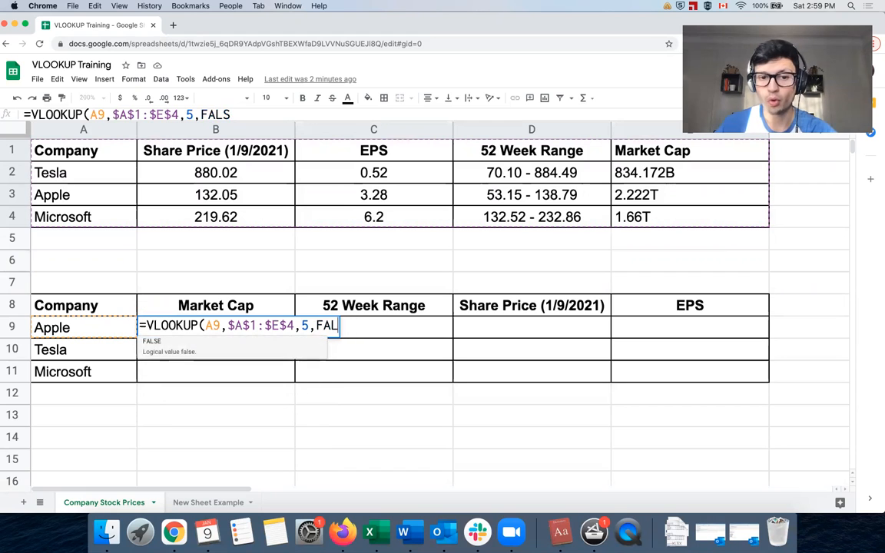
text(0))
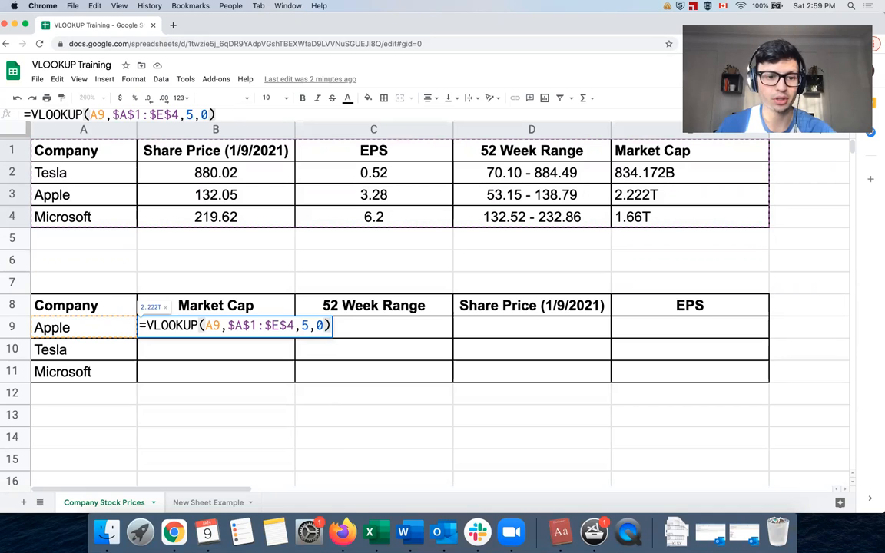
key(Return)
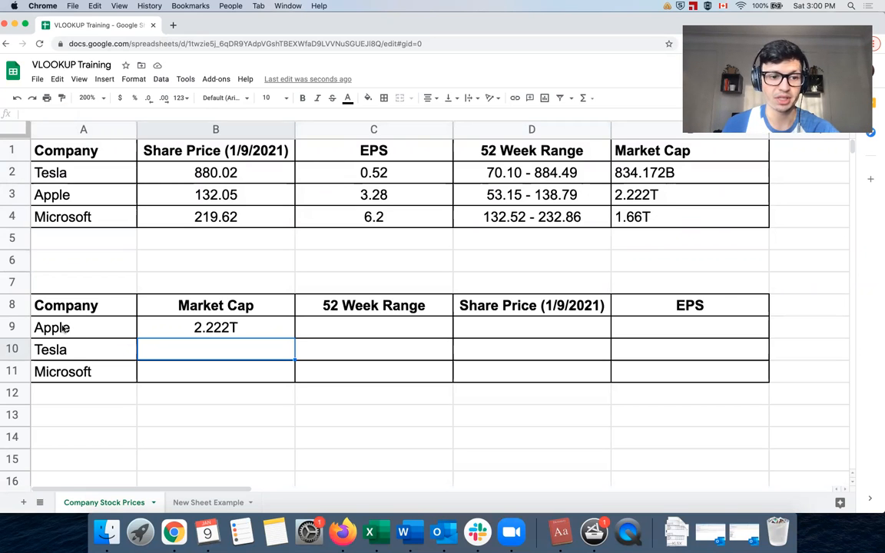
Check Apple's market cap against the source table and fill the B9 formula down through B11.
click(64, 327)
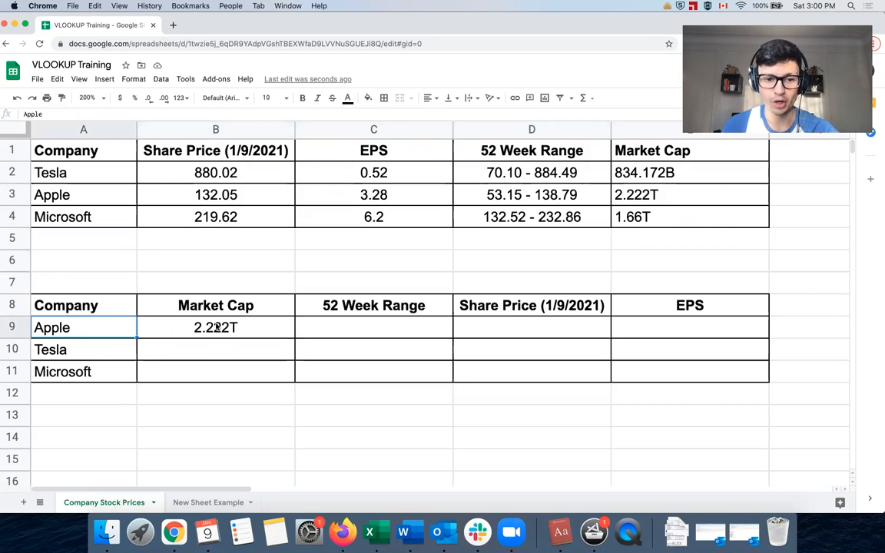
click(218, 328)
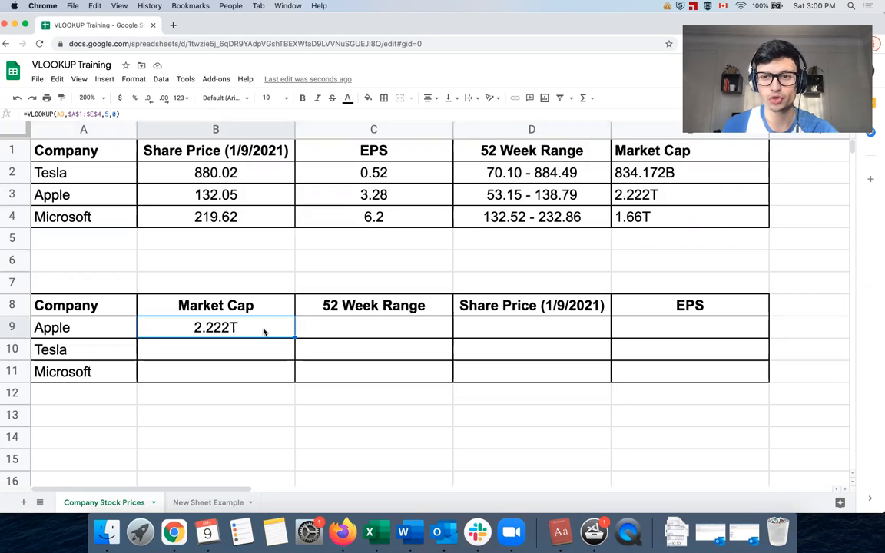
drag(75, 195, 654, 195)
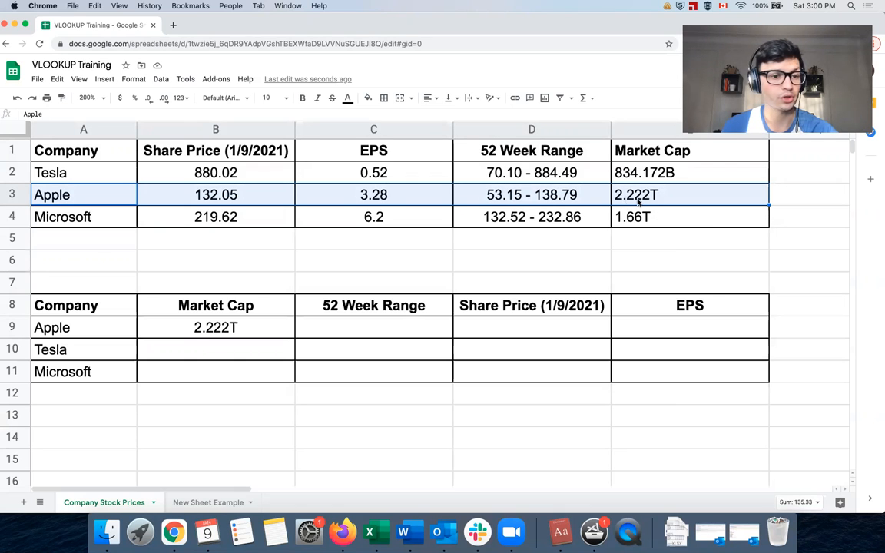
click(251, 329)
drag(294, 337, 295, 375)
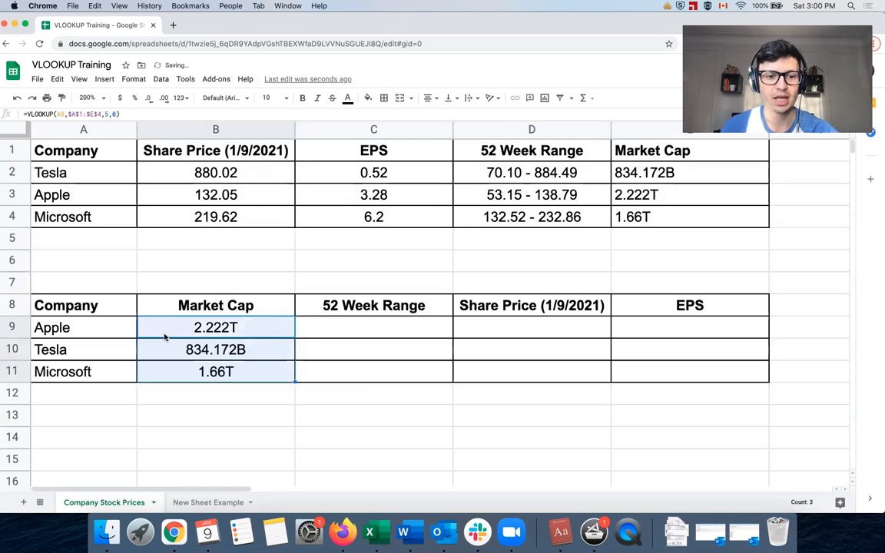
click(101, 352)
shift+click(177, 356)
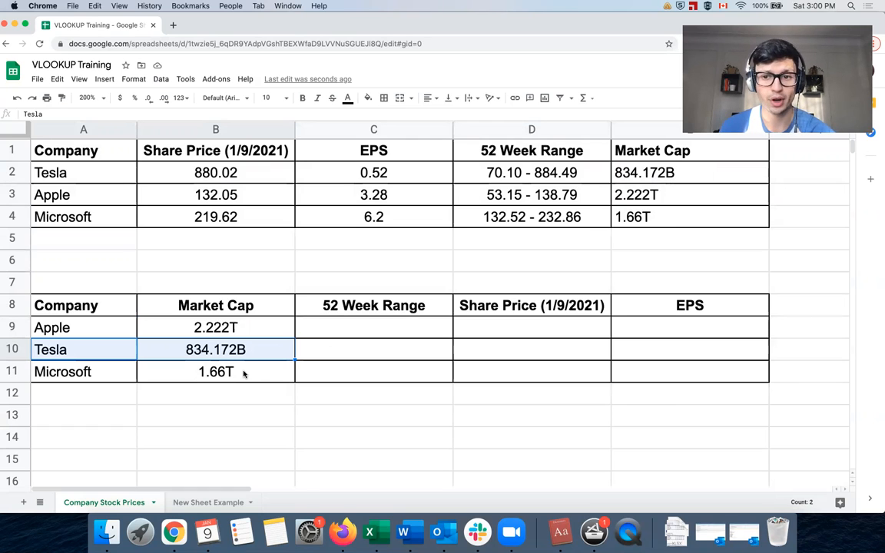
Start a VLOOKUP formula in C9 under 52 Week Range, searching for A9 in the range A1:E4.
click(363, 324)
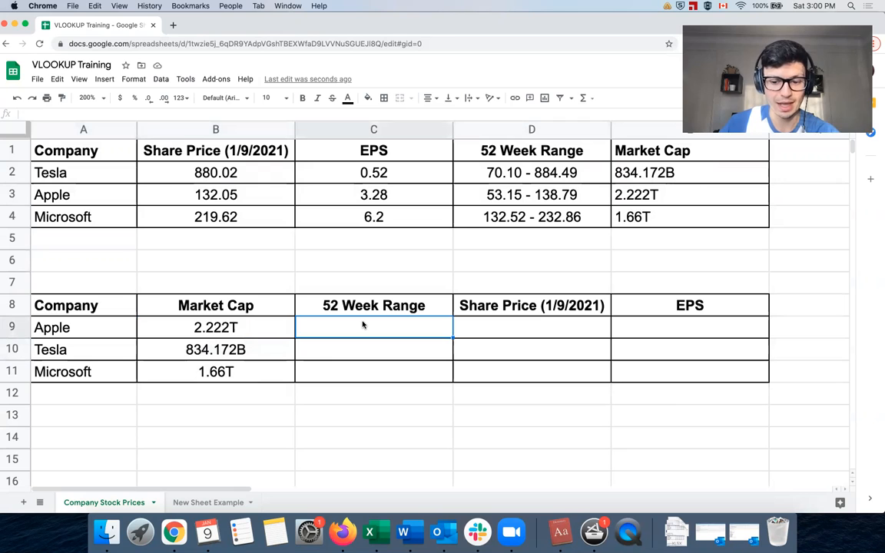
text(=vl)
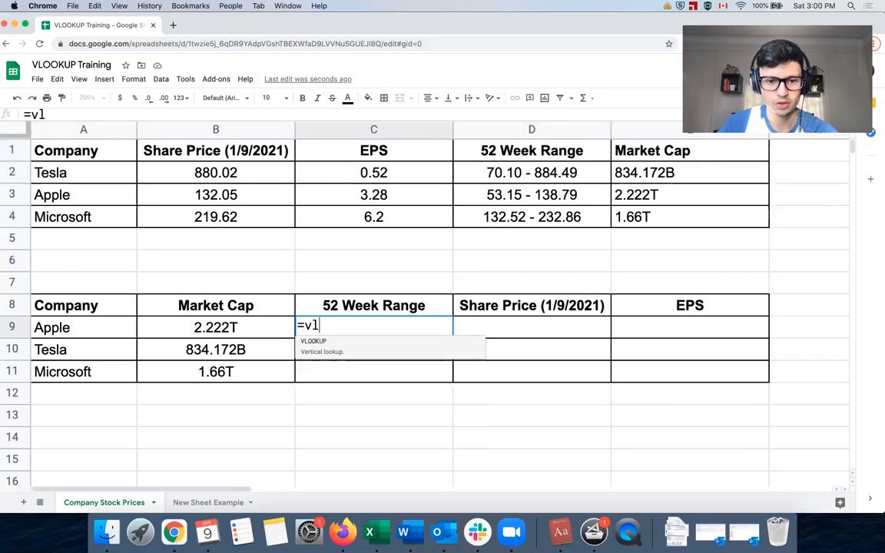
text(ookup()
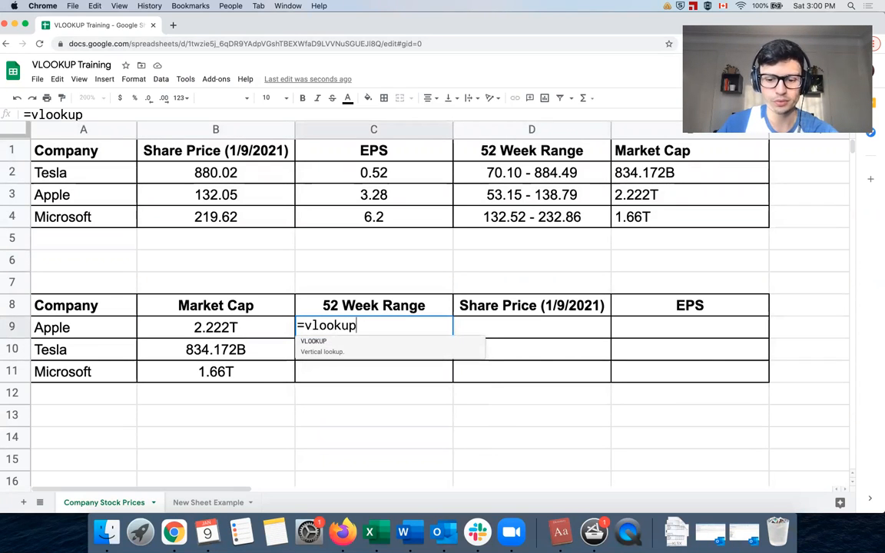
click(101, 329)
text(,)
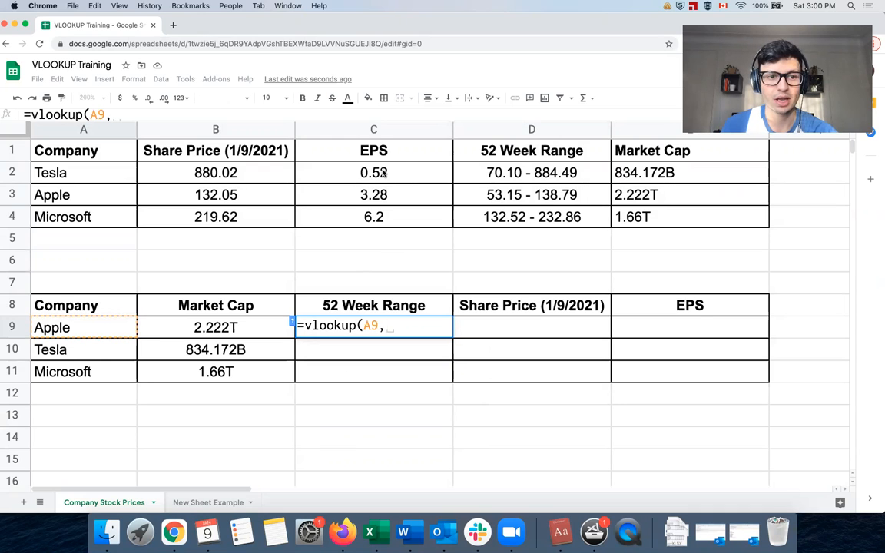
click(92, 152)
drag(92, 151, 695, 221)
Lock the lookup range in the C9 formula as $A$1:$E$4.
click(113, 114)
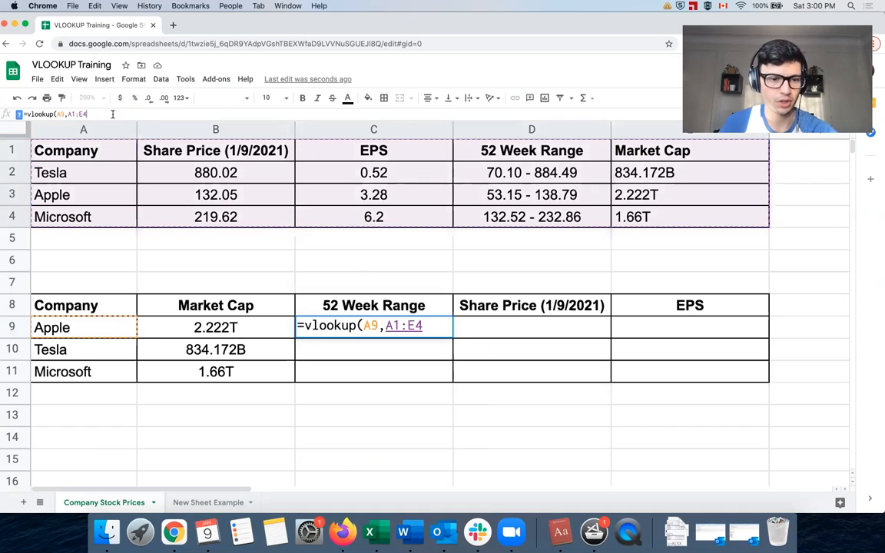
click(67, 114)
text($)
click(76, 114)
text($)
click(89, 114)
text($)
click(98, 114)
text($)
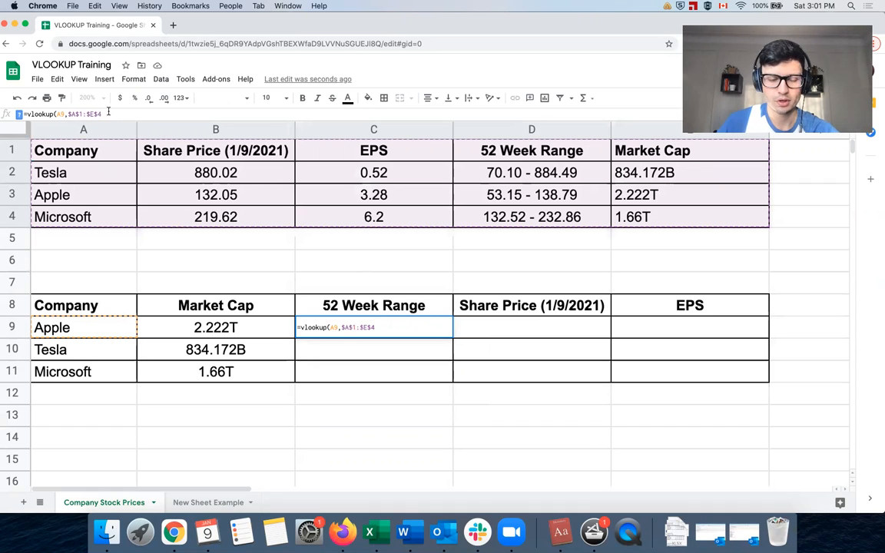
Complete the C9 formula with column index 4 and exact-match value 0, and fill it down through C11.
text(,)
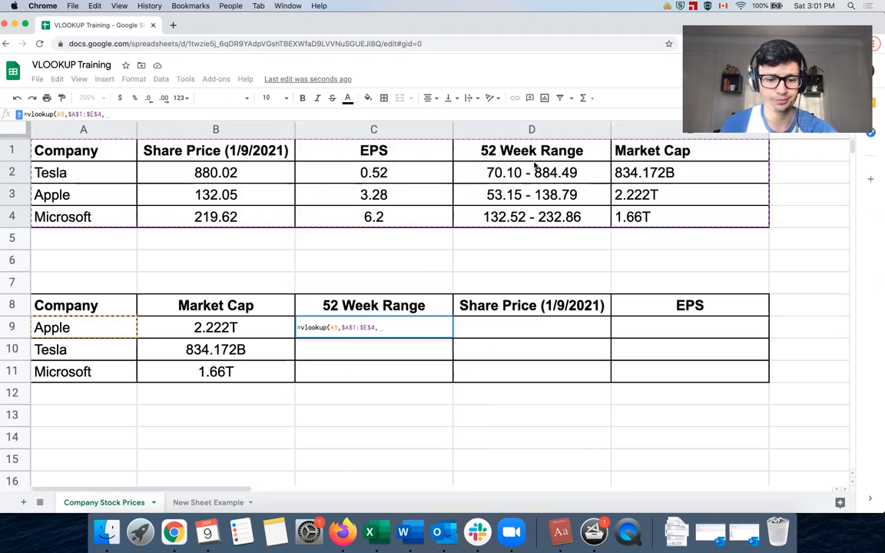
text(4,)
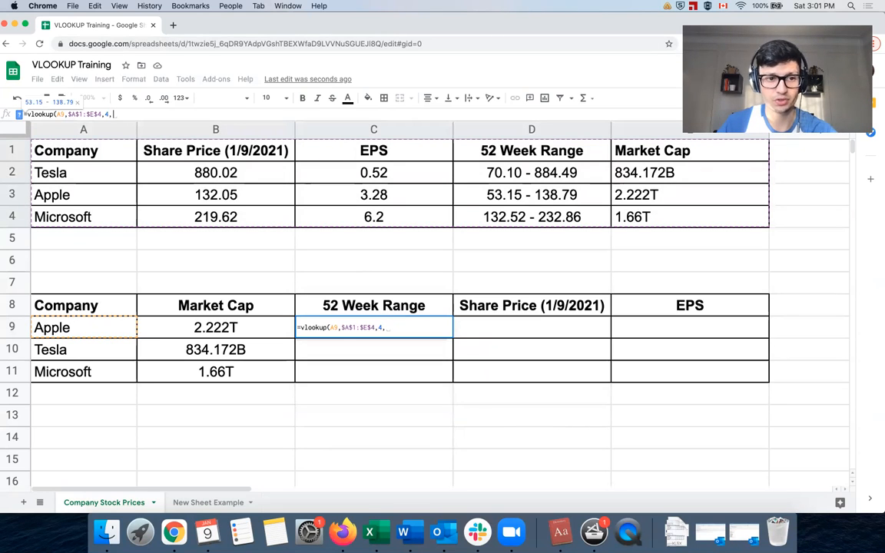
text(0))
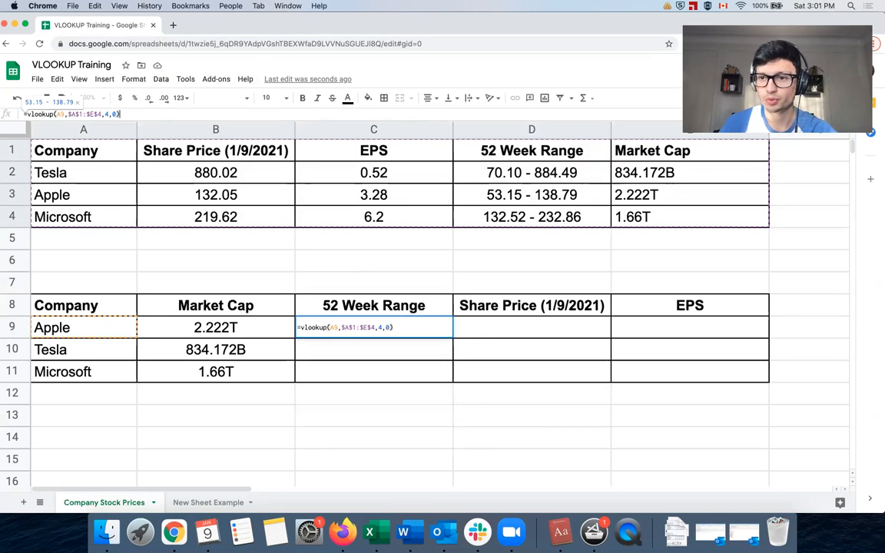
key(Return)
click(445, 326)
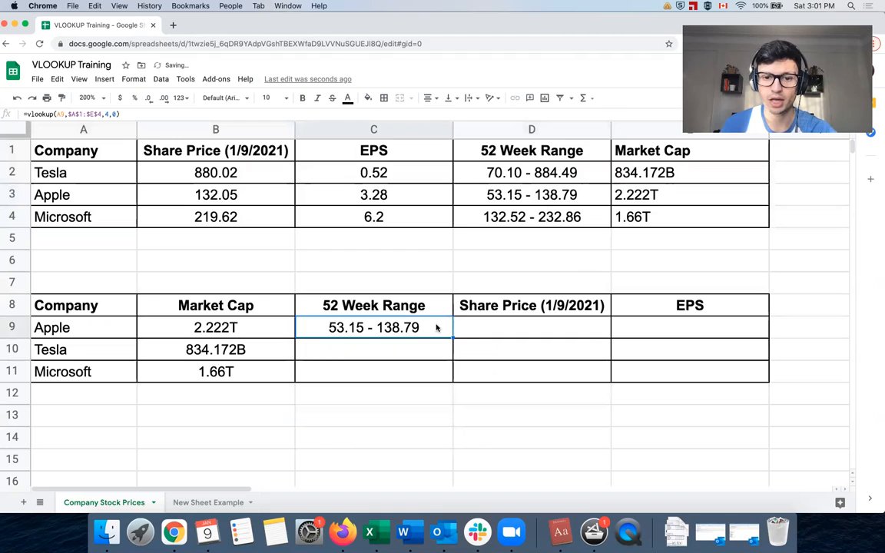
drag(453, 343, 454, 375)
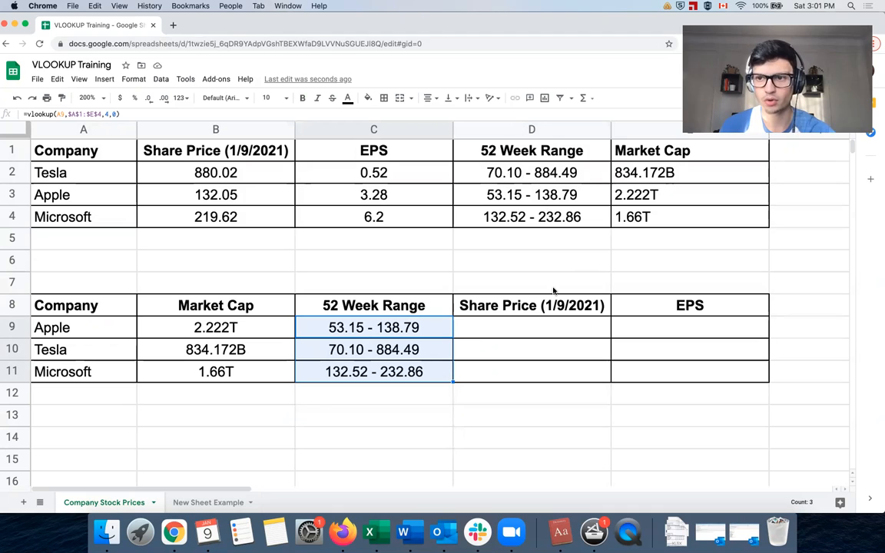
Reuse the opening of the C9 formula in D9 under Share Price and complete it as =vlookup(A9,$A$1:$E$4,2,0).
click(437, 332)
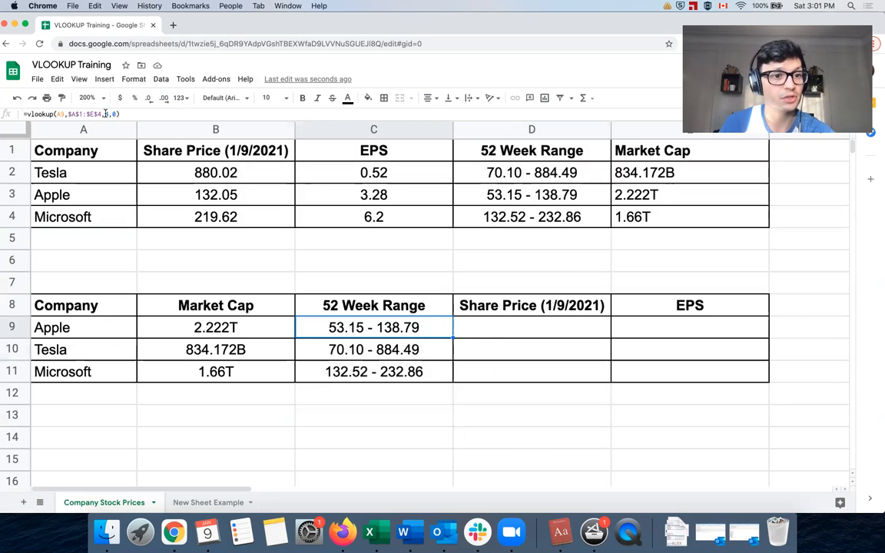
drag(105, 113, 7, 113)
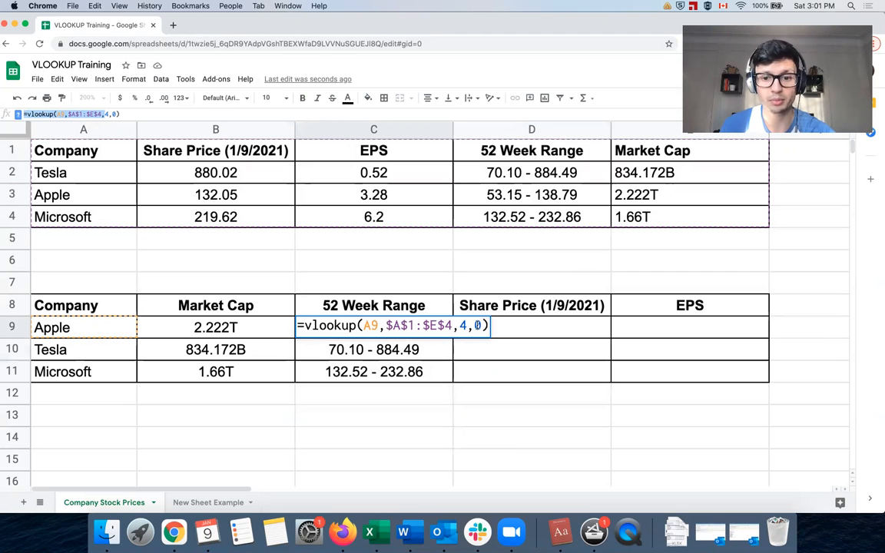
click(518, 327)
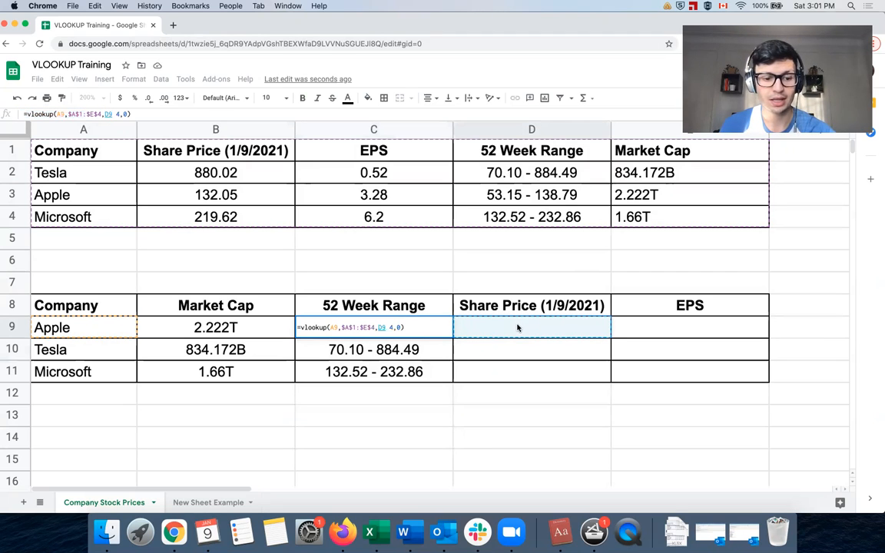
key(Escape)
text(=vlookup(A9,$A$1:$E$4,)
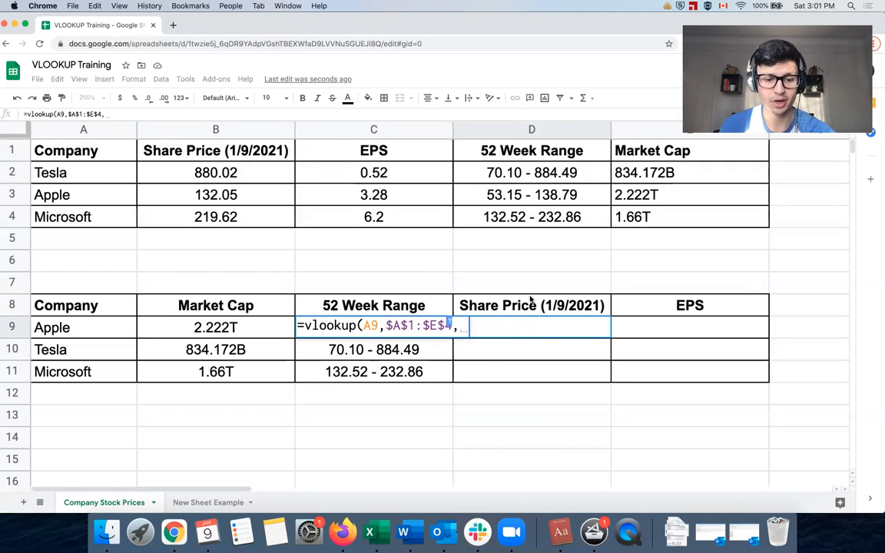
text(2,0))
key(Return)
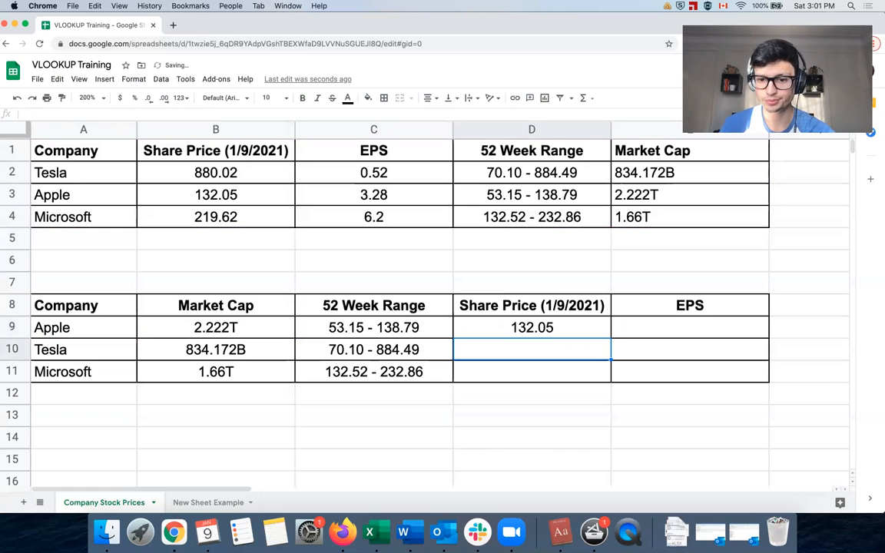
Enter =vlookup(A9,$A$1:$E$4,3,0) in E9 under EPS and fill the D9 and E9 formulas down through row 11.
double_click(674, 327)
text(=vlookup(A9,$A$1:$E$4,)
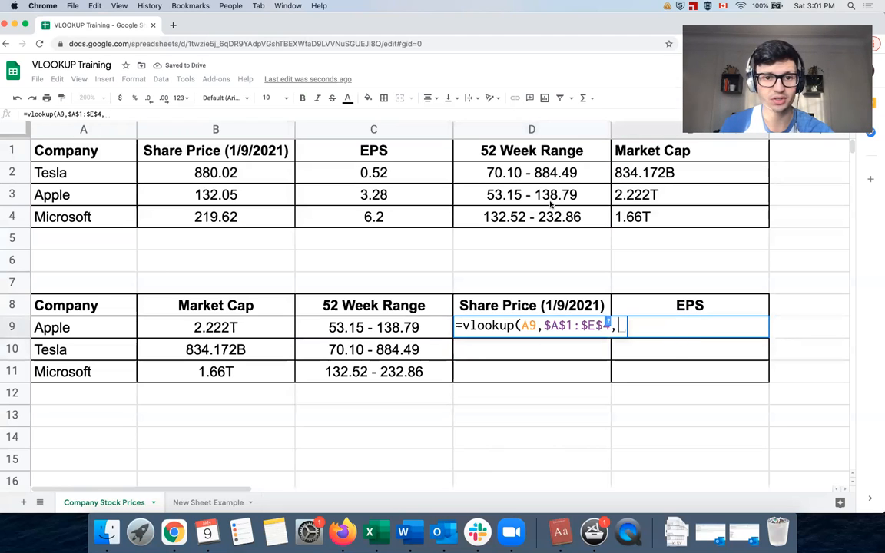
text(3)
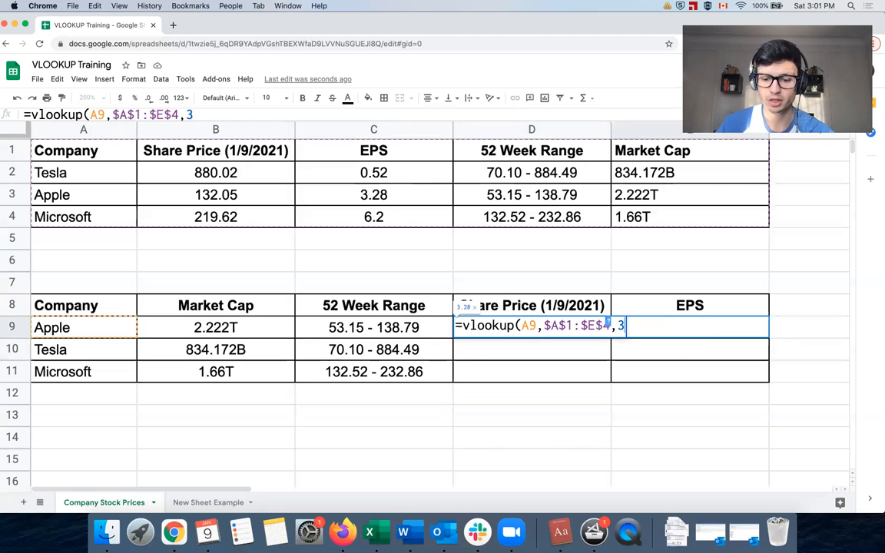
text(,0))
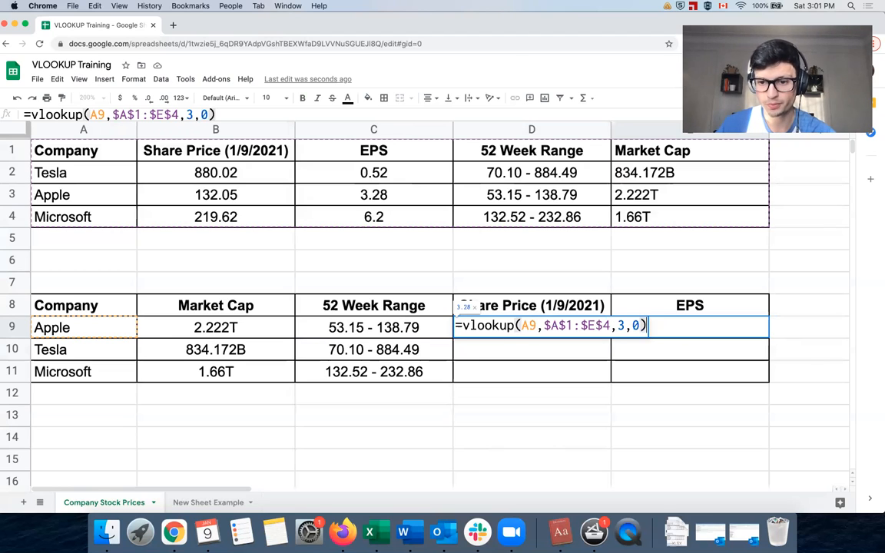
key(Return)
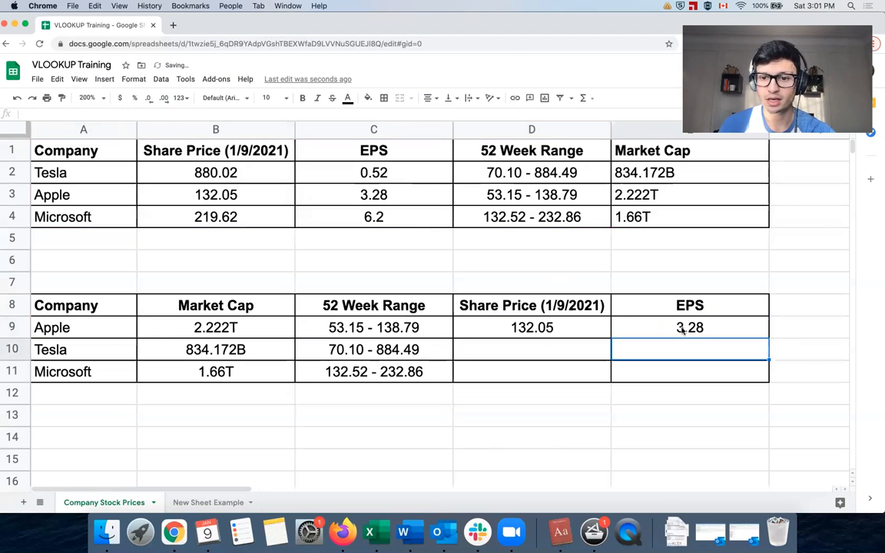
drag(683, 329, 539, 329)
drag(768, 337, 762, 382)
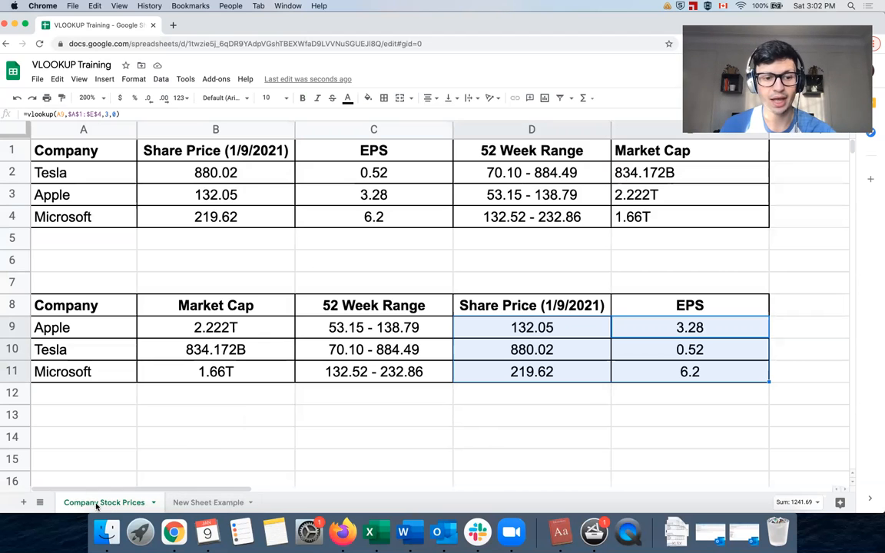
On the New Sheet Example sheet, start a VLOOKUP formula in B2 under Stock Price with A2 as the search key.
drag(86, 308, 574, 367)
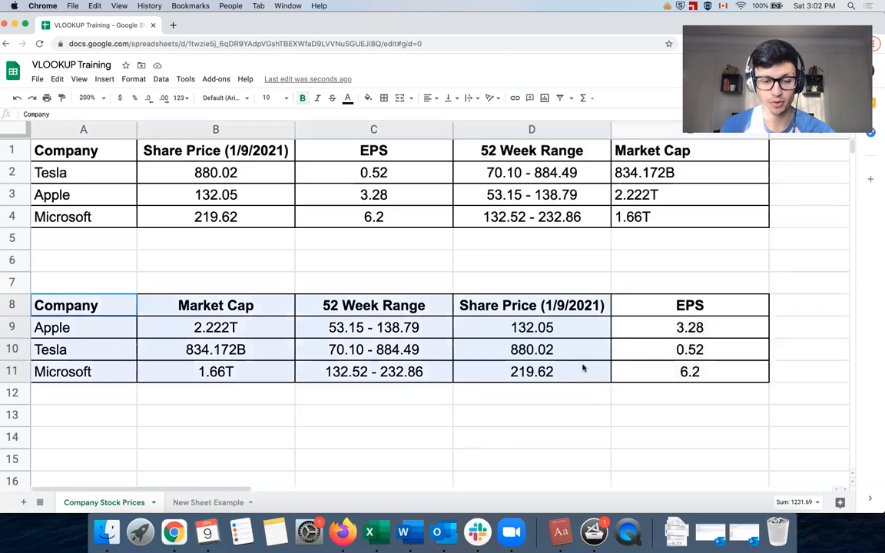
click(233, 501)
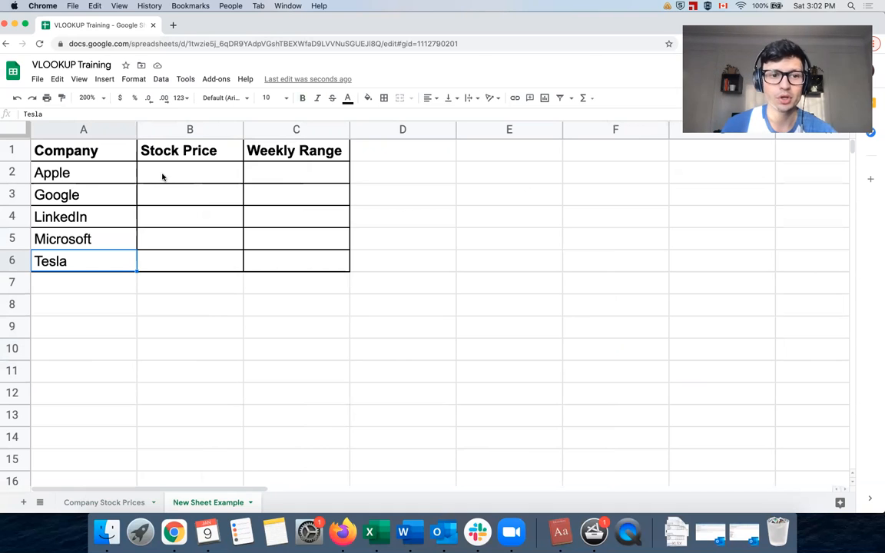
click(186, 150)
shift+click(282, 158)
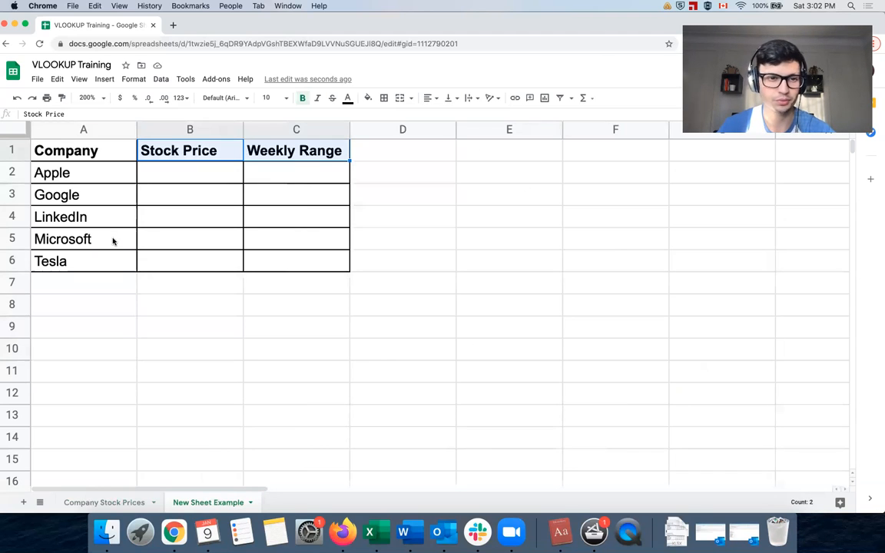
click(188, 173)
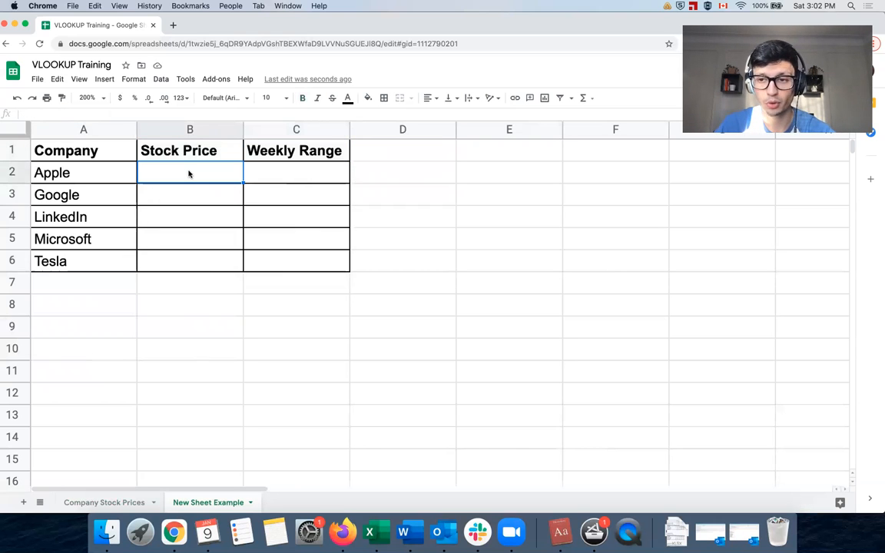
text(=vlook)
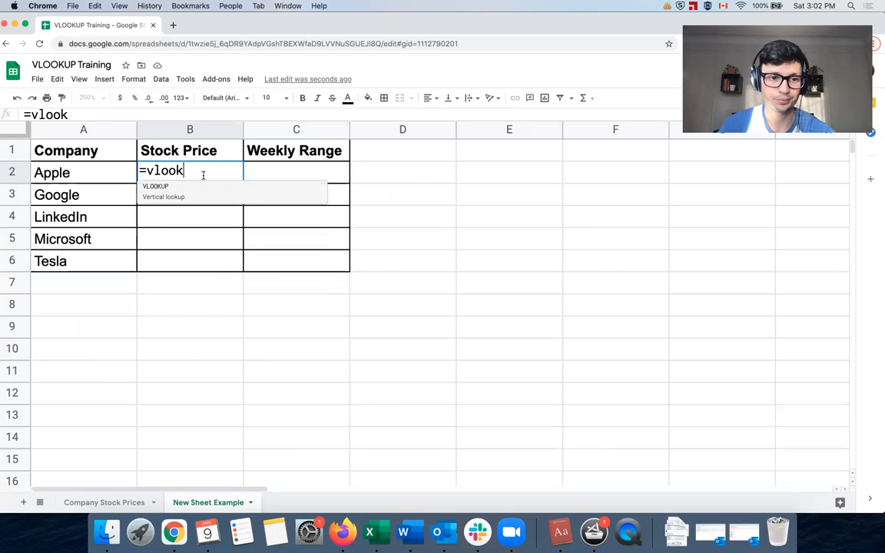
key(Tab)
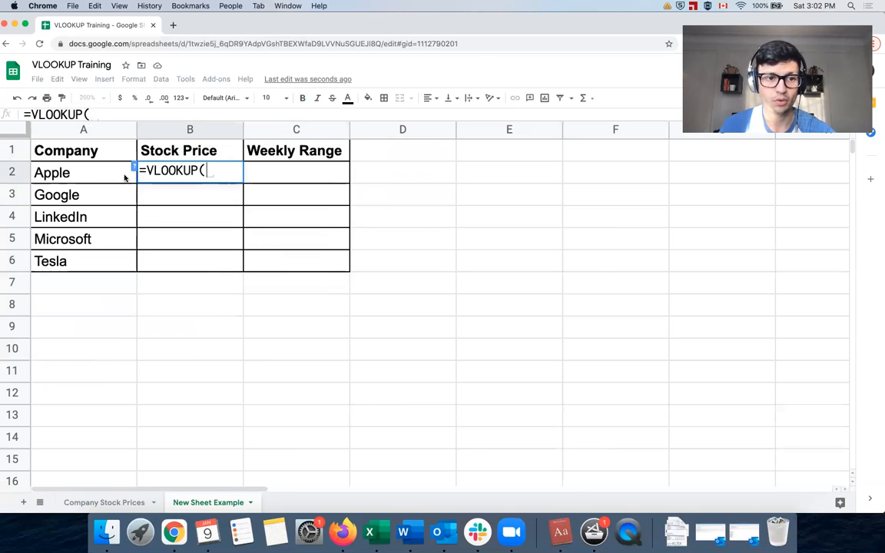
click(108, 178)
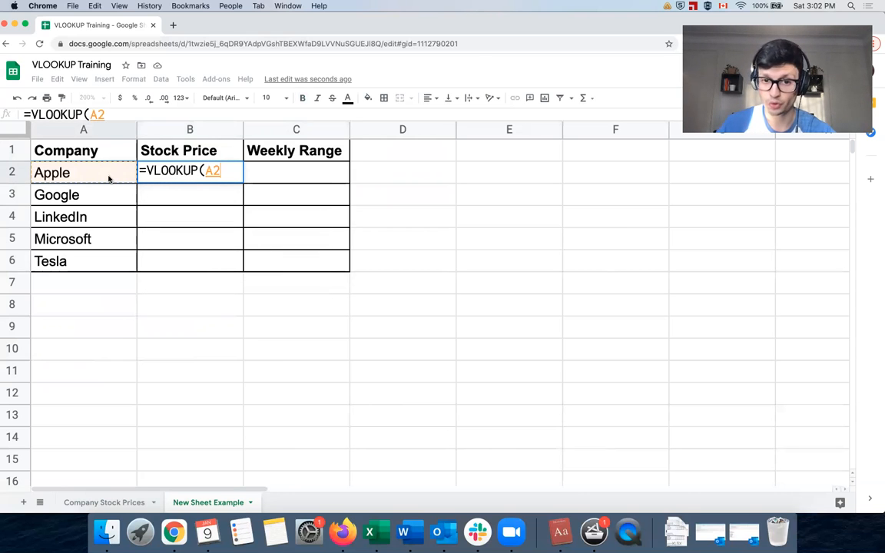
text(,)
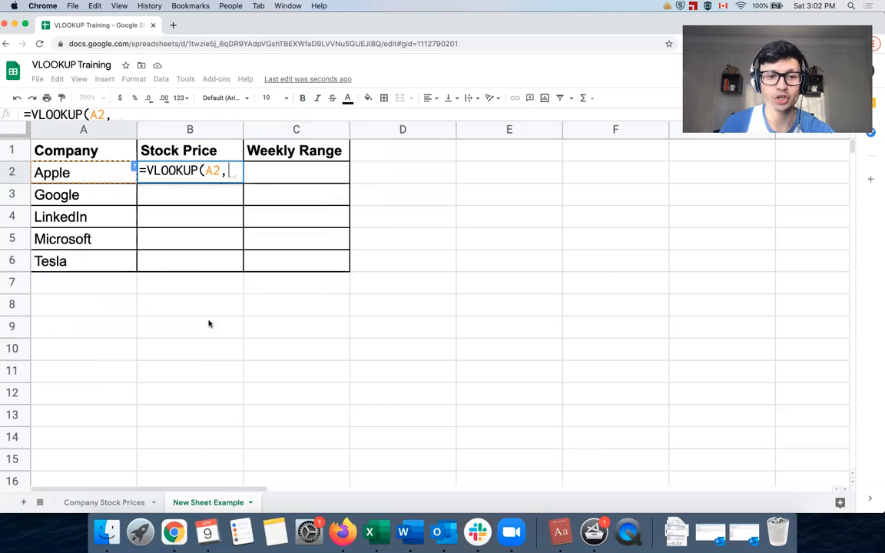
Set the B2 formula's lookup range to A1:E4 on the Company Stock Prices sheet and lock it as $A$1:$E$4.
click(100, 501)
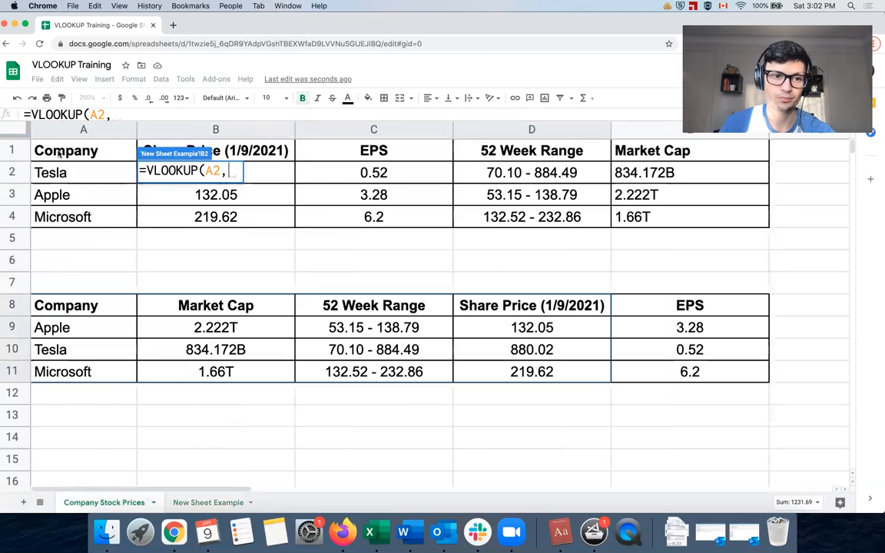
drag(60, 151, 615, 220)
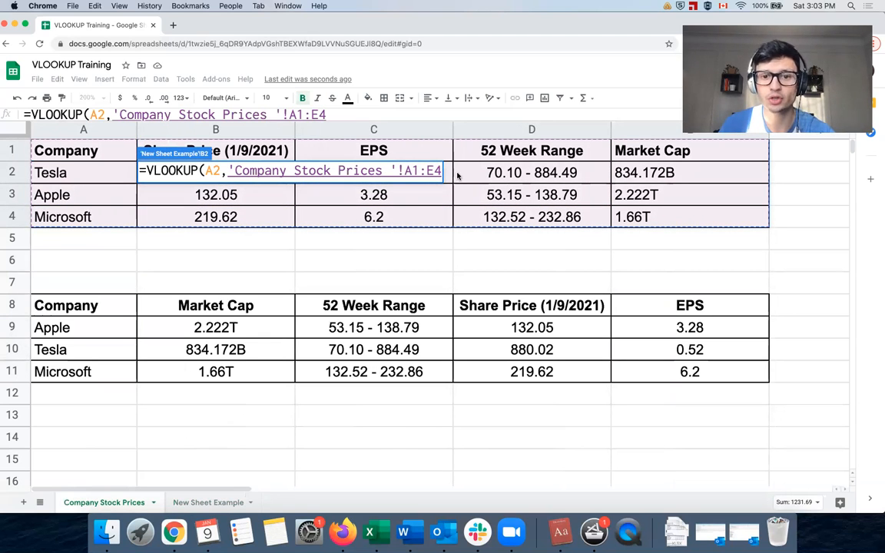
click(401, 170)
text($)
click(418, 170)
text($)
click(439, 171)
text($)
click(452, 170)
text($)
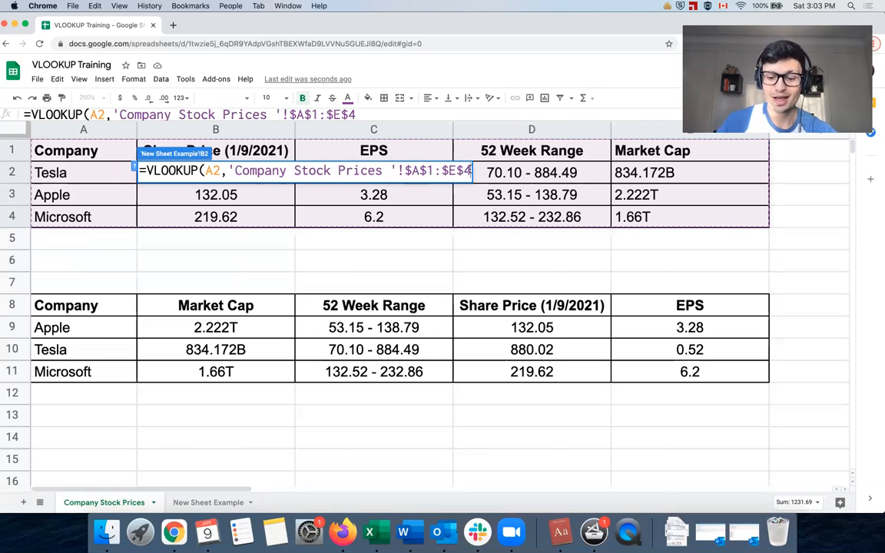
Complete the B2 formula with column index 2 and exact-match value 0.
text(,)
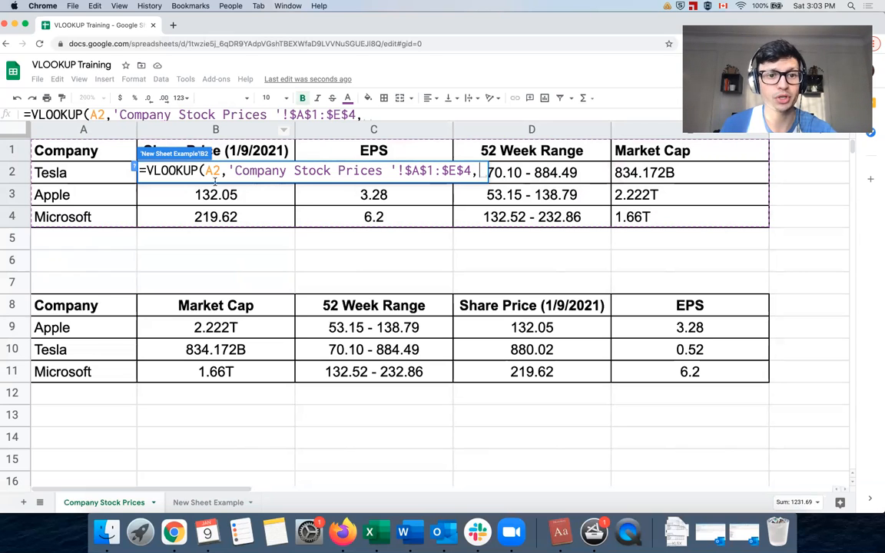
text(2)
text(,0)
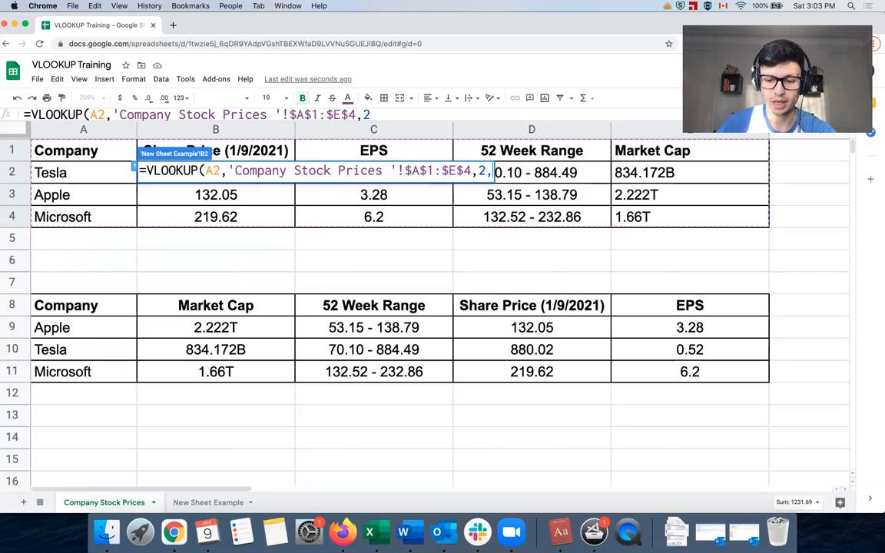
text())
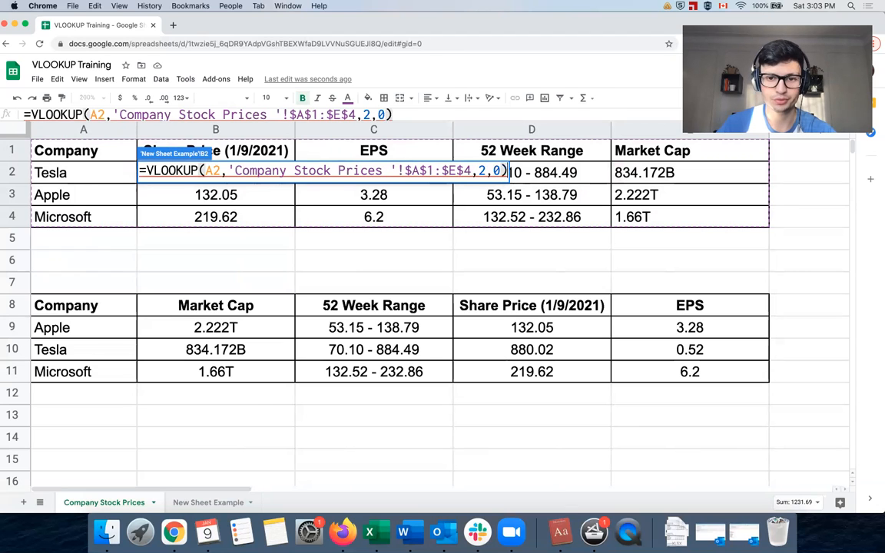
key(Return)
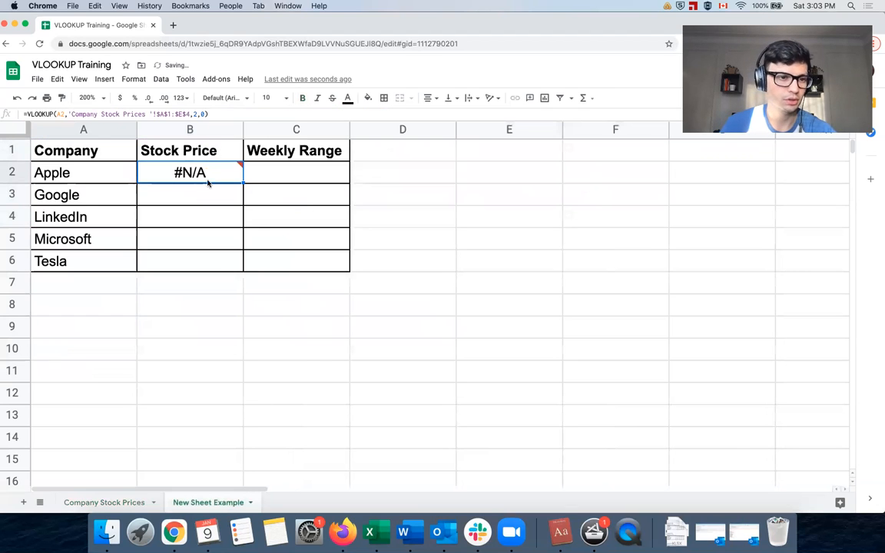
Compare the Apple entries on both sheets and remove the trailing space from A2 on New Sheet Example.
mouse_move(202, 174)
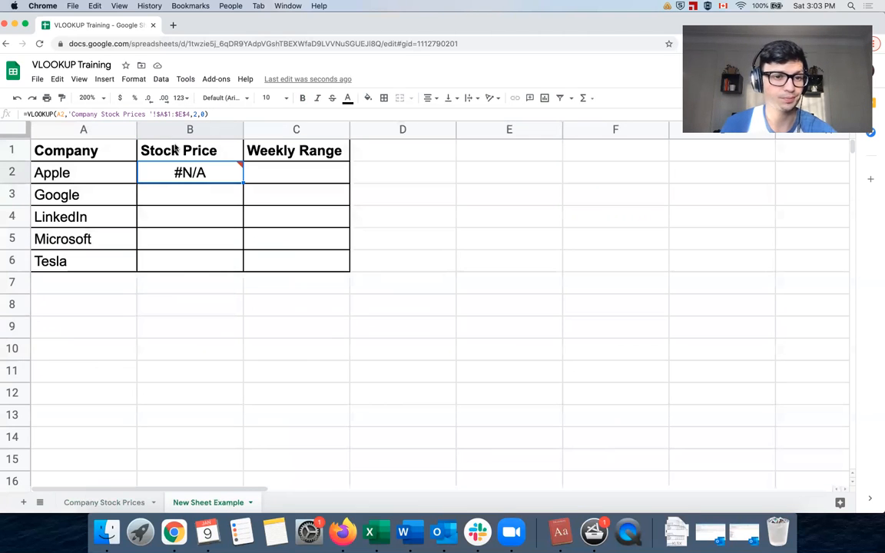
double_click(116, 178)
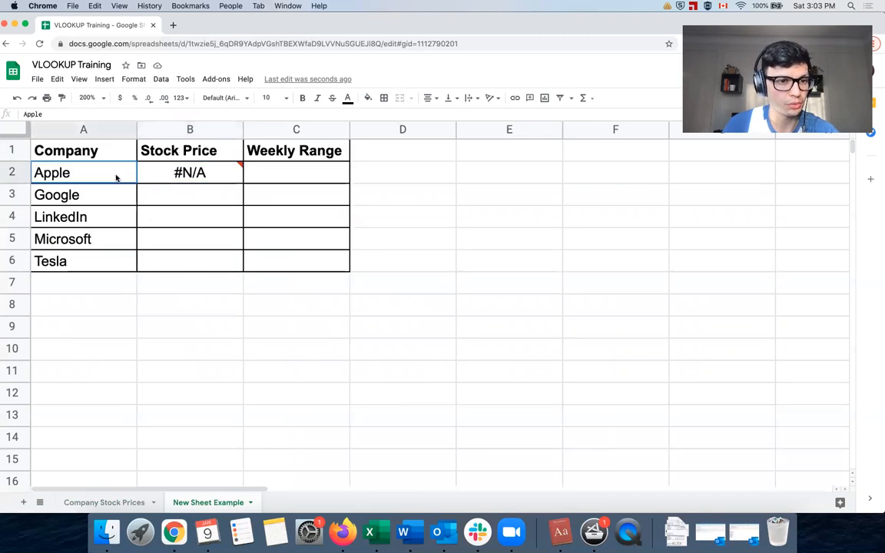
click(108, 501)
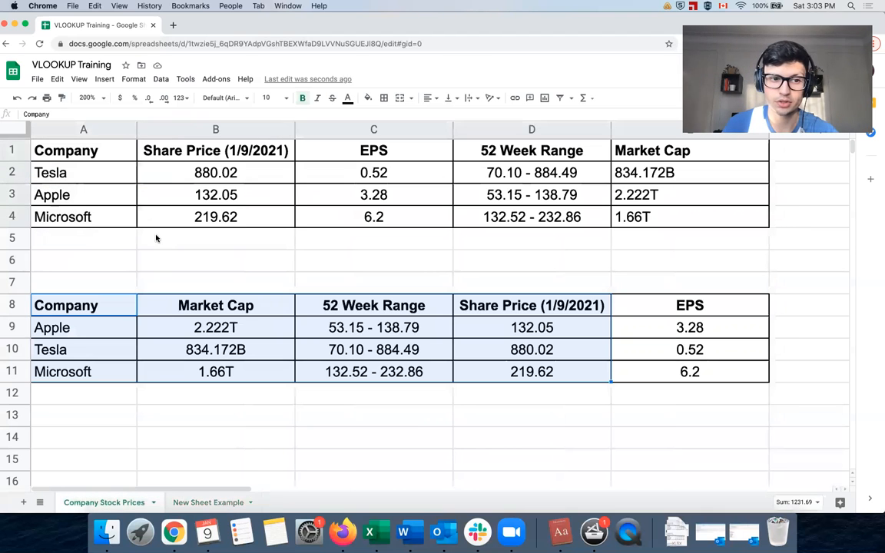
double_click(87, 191)
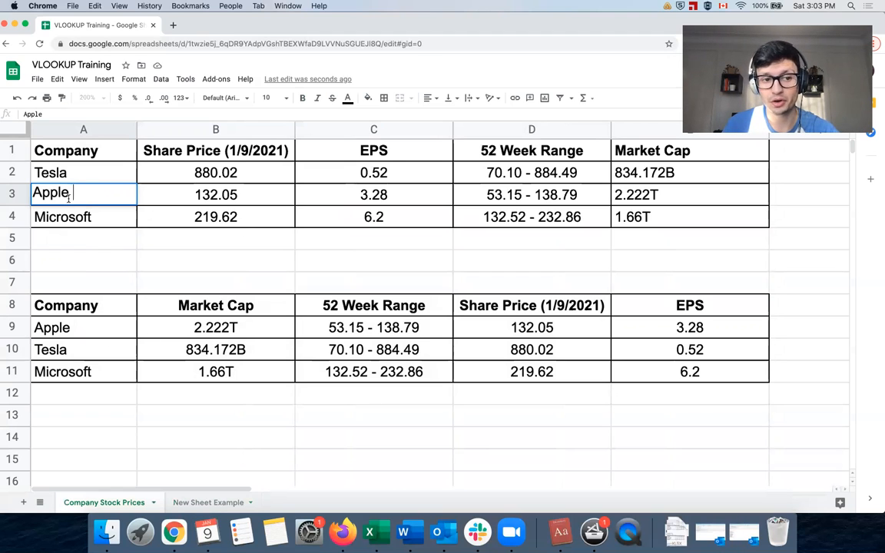
click(185, 502)
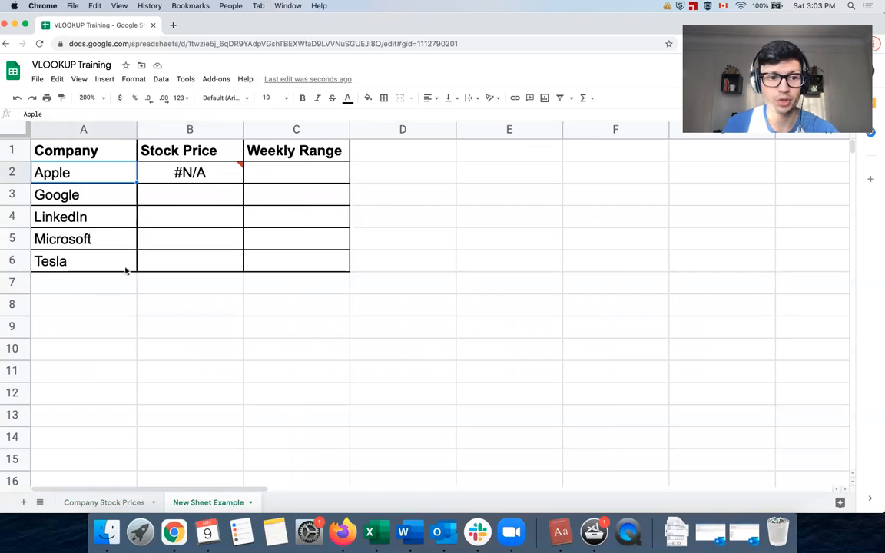
double_click(90, 170)
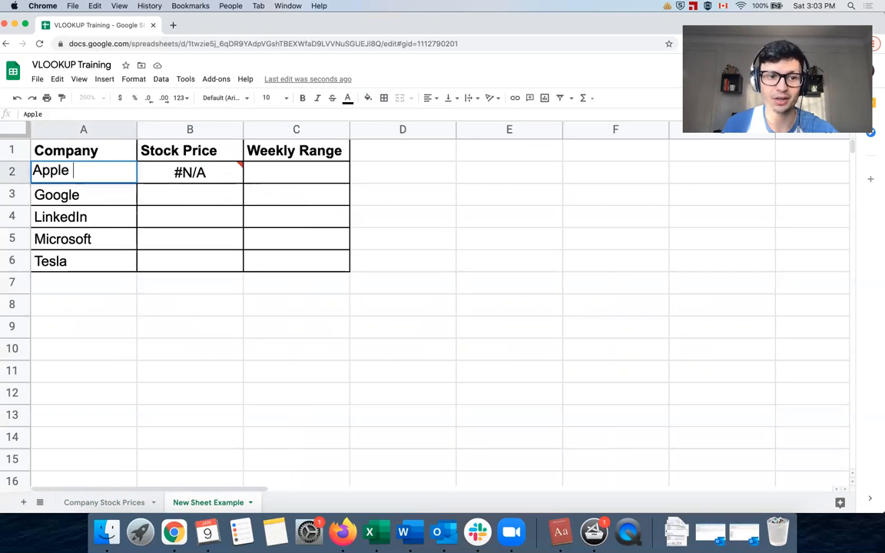
key(BackSpace)
key(Return)
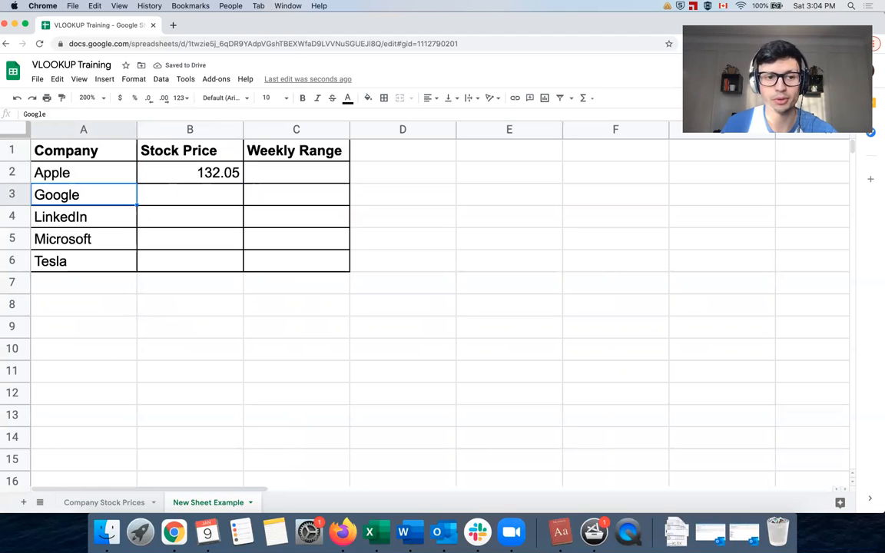
Fill the B2 Stock Price formula down through B6 and check the companies listed on the Company Stock Prices sheet.
click(237, 172)
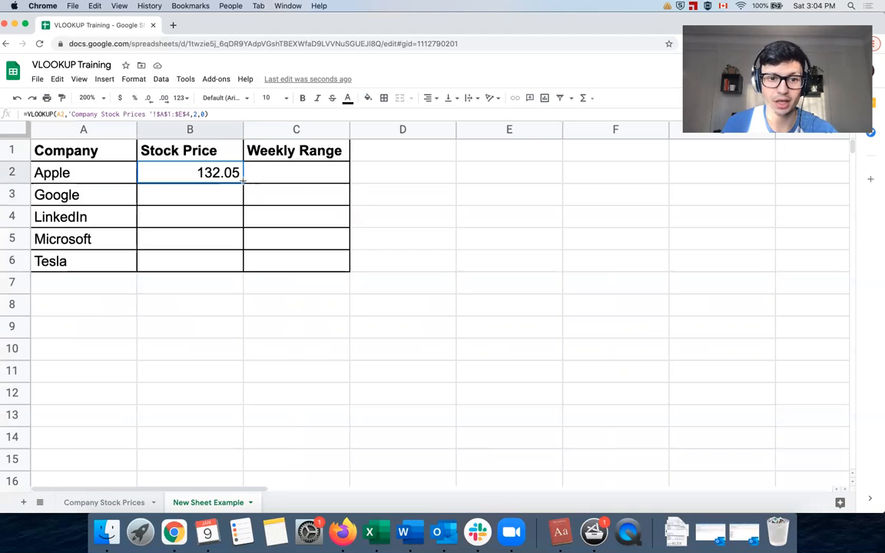
drag(242, 207, 240, 270)
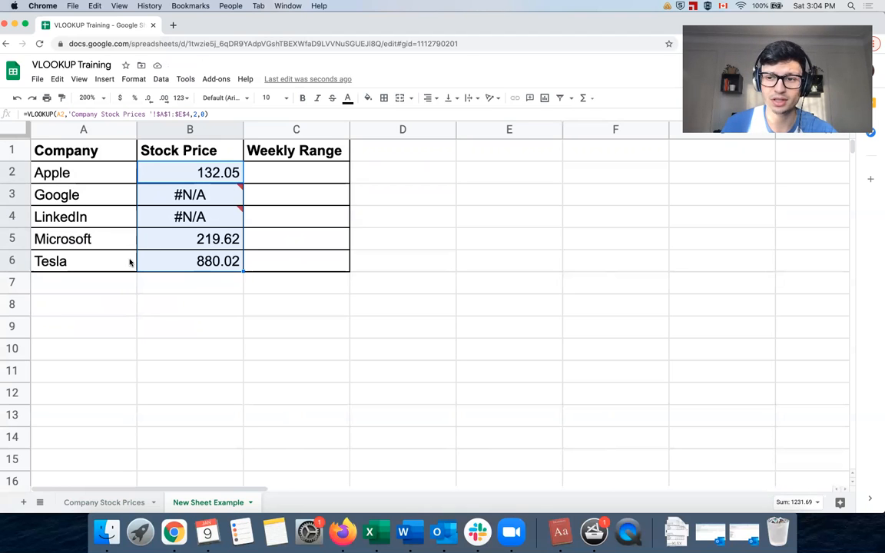
click(132, 502)
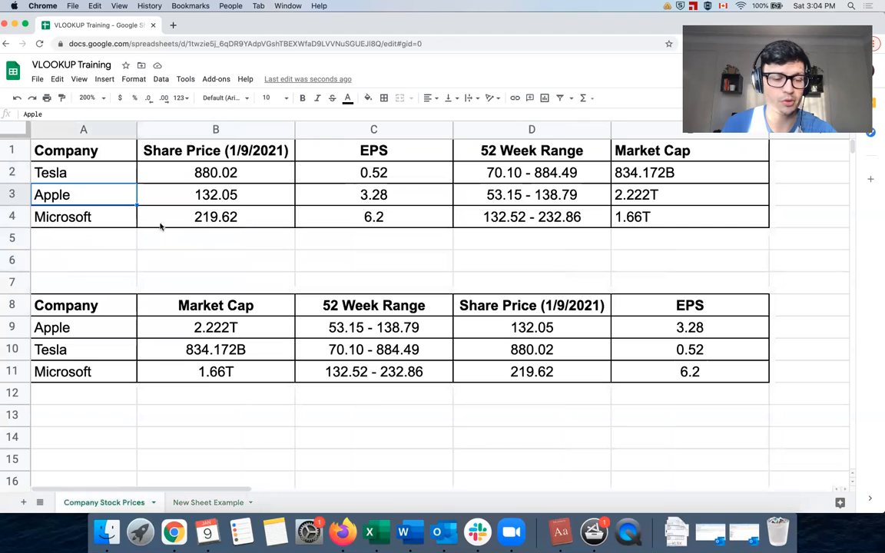
Compare the Google and LinkedIn rows on New Sheet Example with the companies listed on the Company Stock Prices sheet.
click(207, 503)
mouse_move(139, 198)
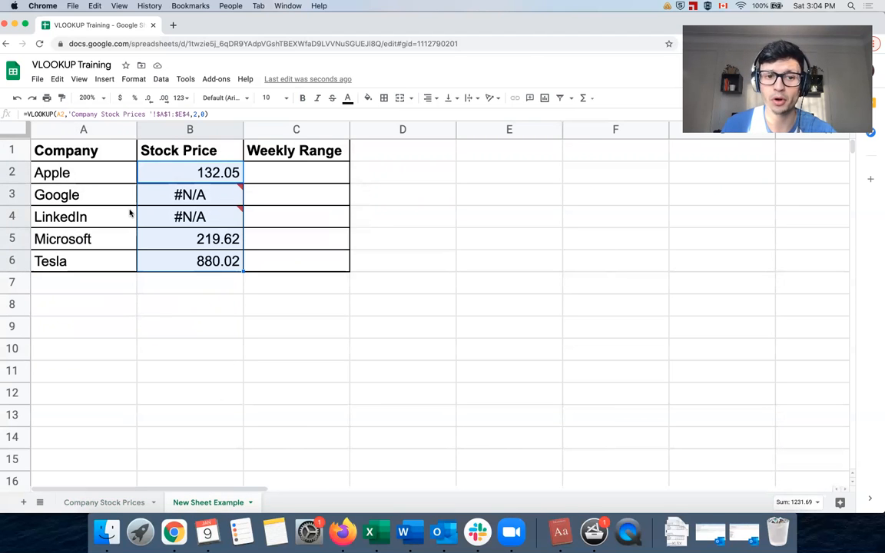
mouse_move(234, 208)
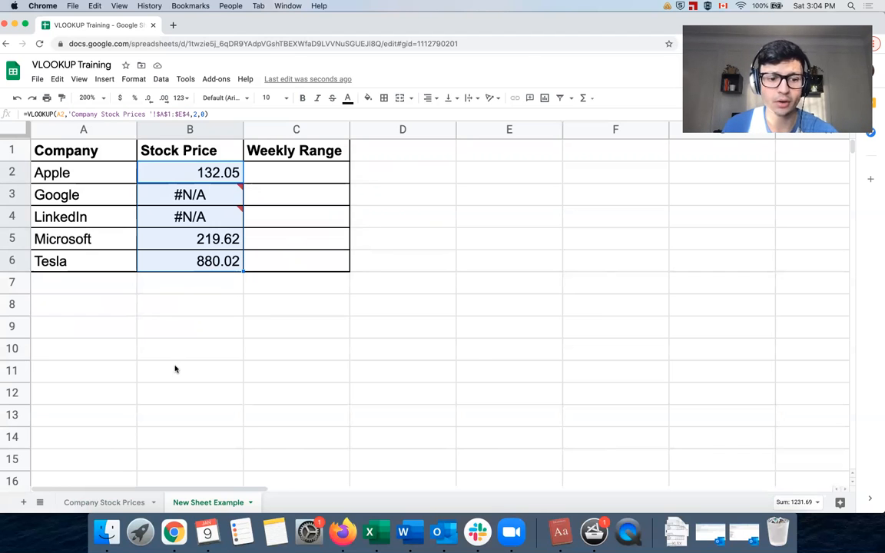
click(134, 502)
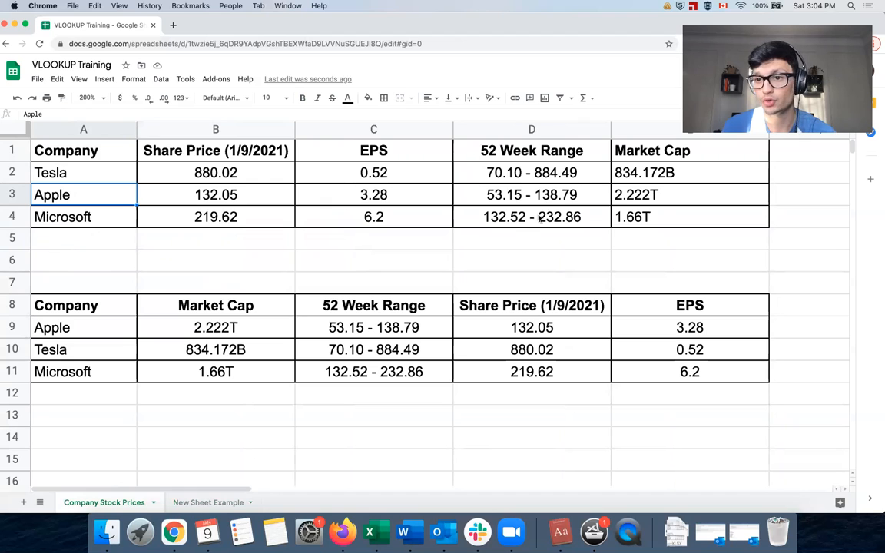
click(194, 502)
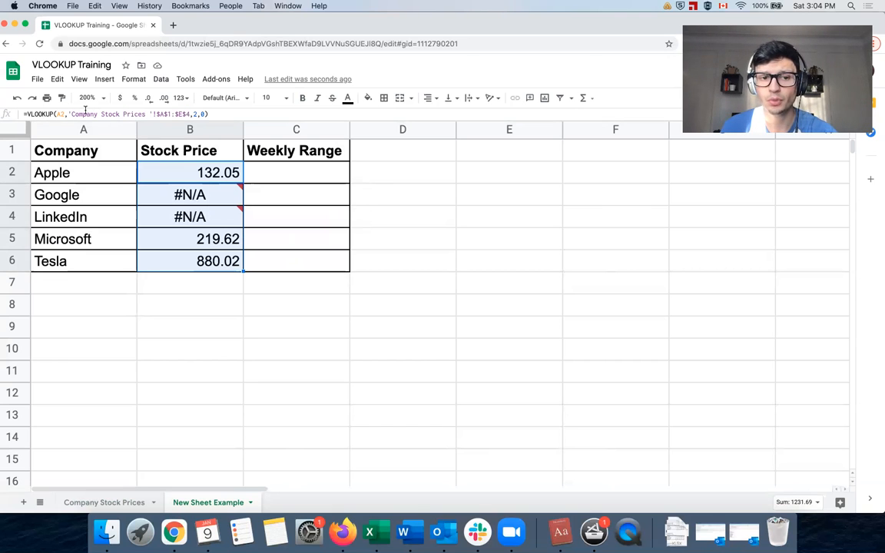
Wrap the existing VLOOKUP in B2 in an IFNA function, ready for a fallback argument.
click(199, 179)
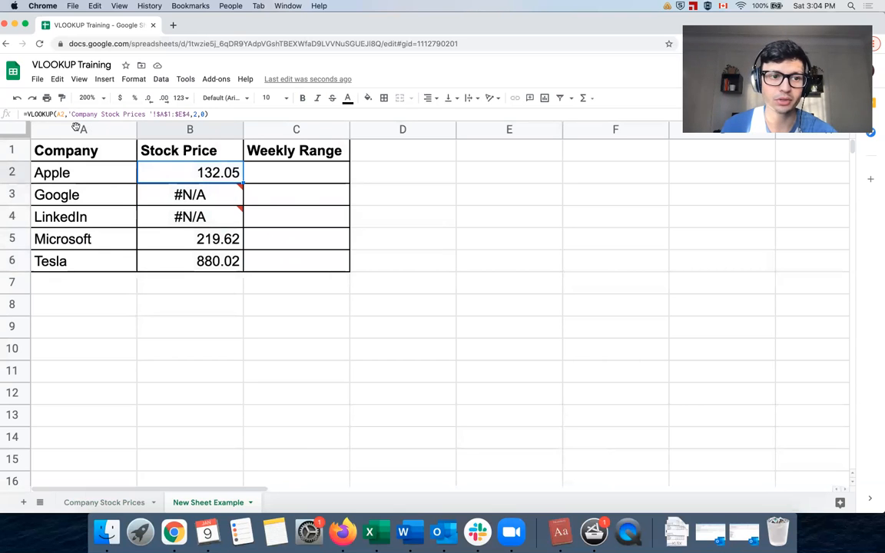
click(26, 114)
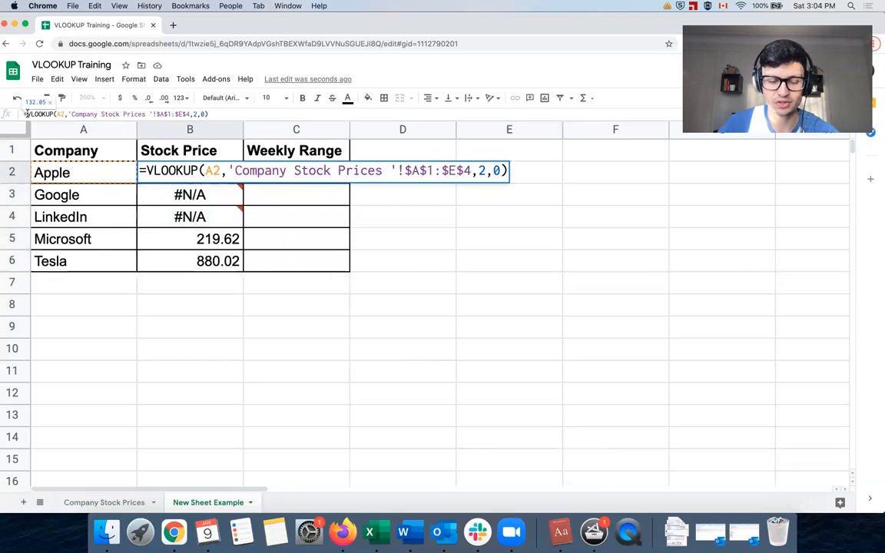
click(28, 114)
text(IFNA)
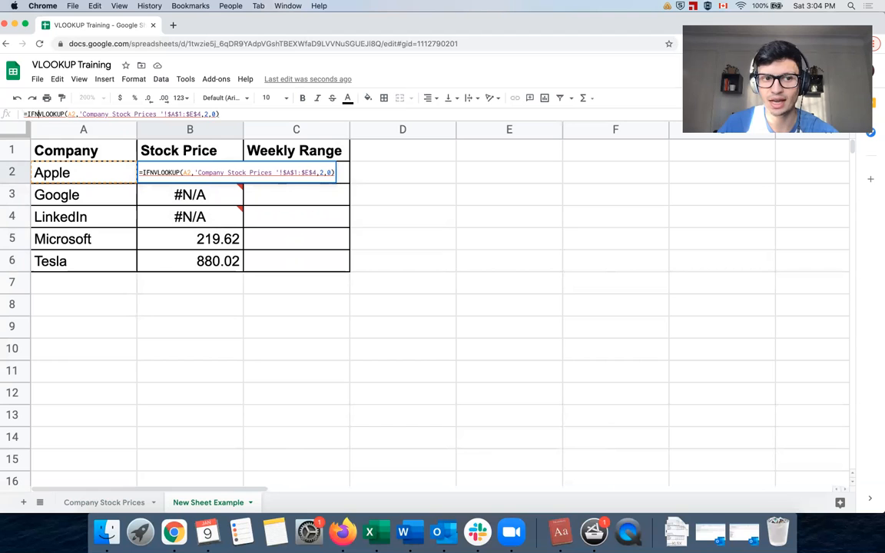
text(()
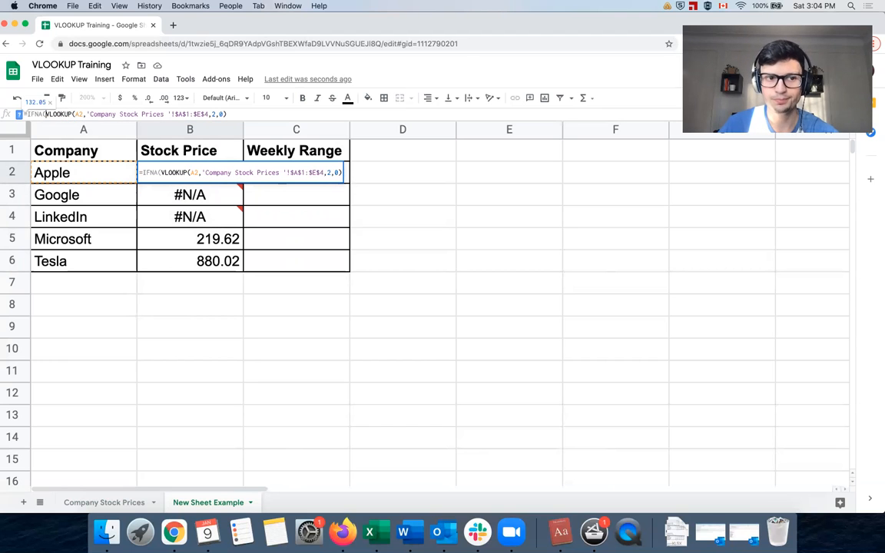
click(227, 114)
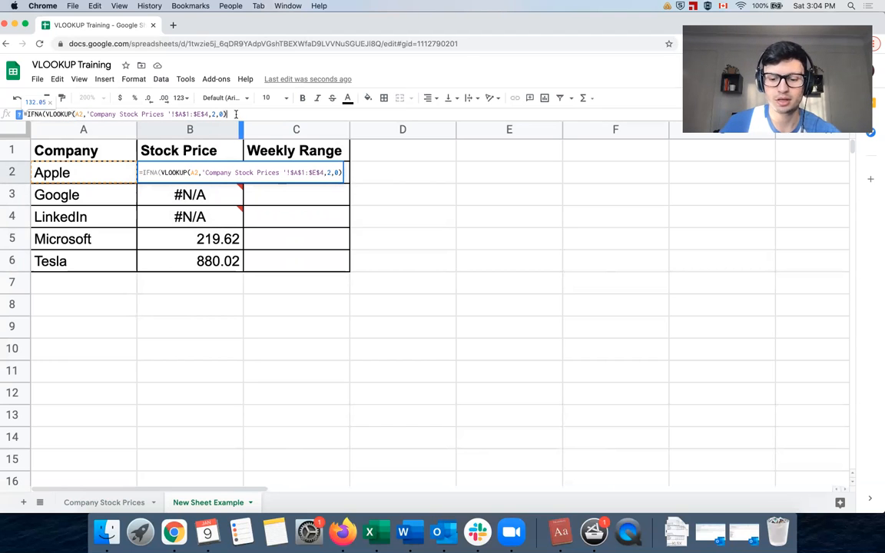
text(,)
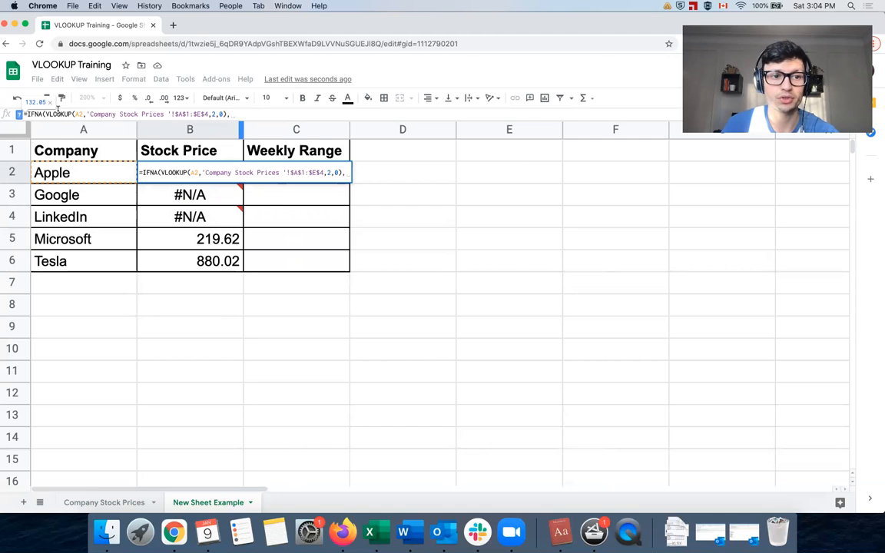
Set the IFNA fallback text in B2 to "Not enough data" and complete the formula.
drag(45, 114, 227, 114)
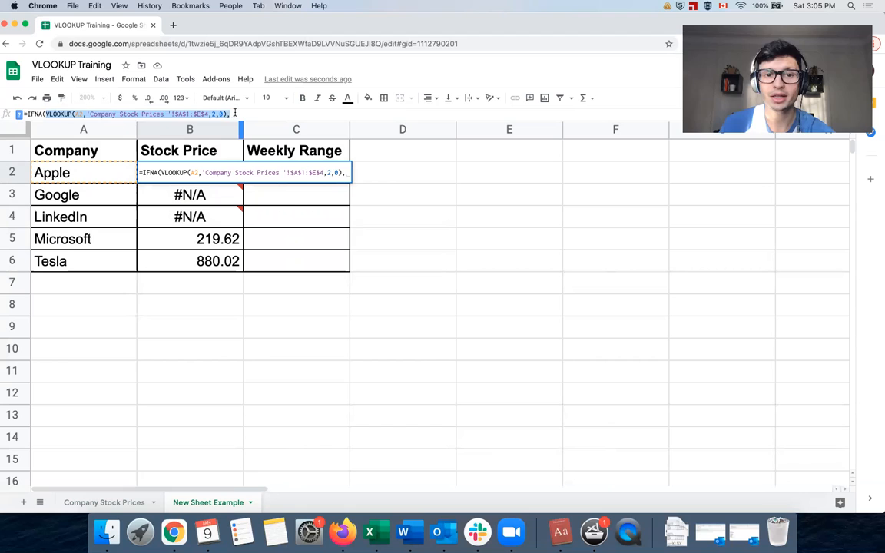
click(234, 114)
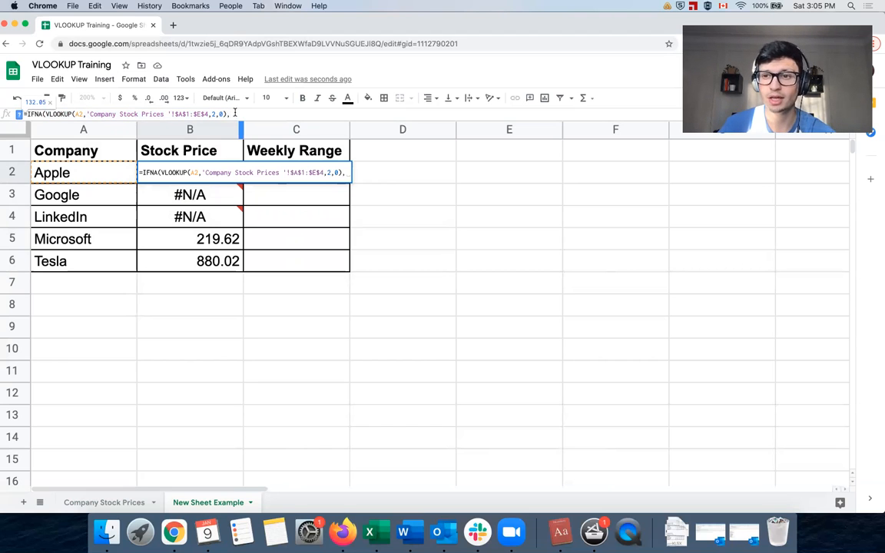
text("I)
key(BackSpace)
text(Not enough data")
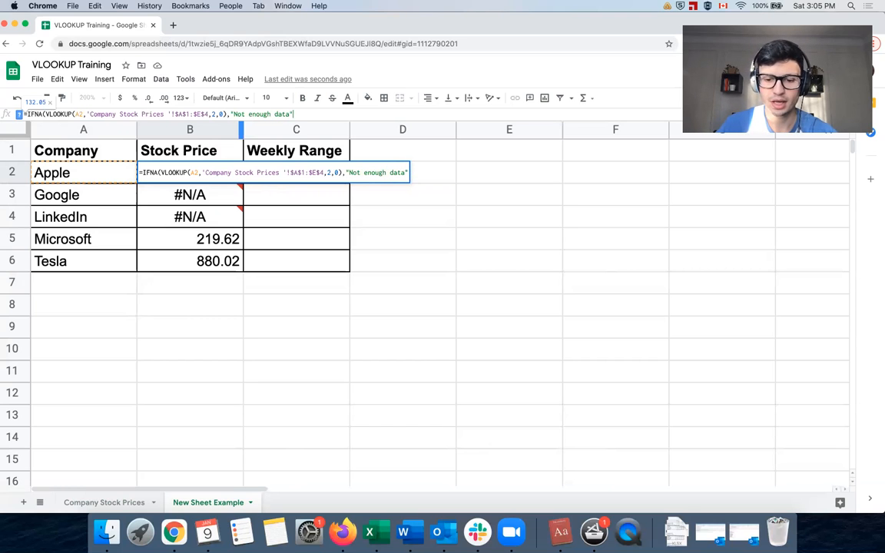
text())
key(Return)
Fill the B2 IFNA formula down through B6 and widen column B to fit the fallback text.
click(240, 179)
drag(242, 181, 215, 261)
drag(243, 129, 249, 129)
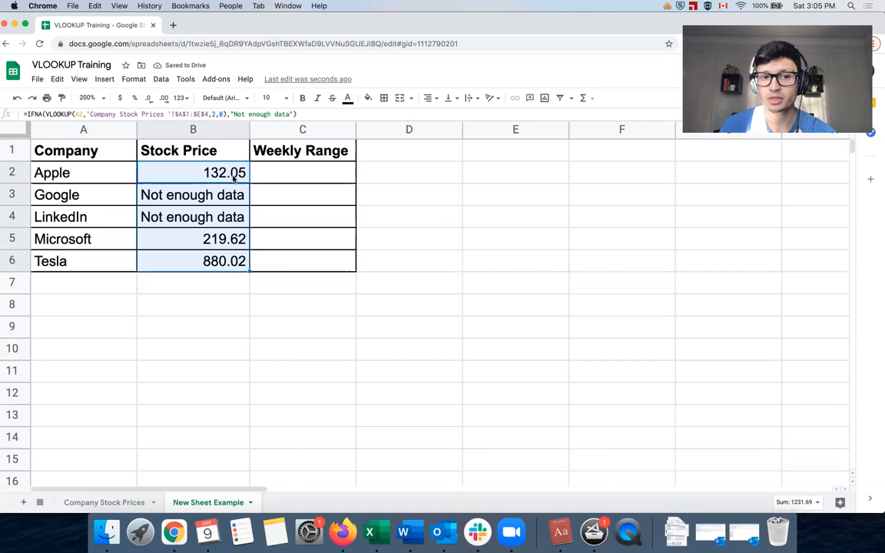
click(222, 169)
Start a VLOOKUP formula in C2 under Weekly Range with A2 as the search key.
click(309, 182)
text(=vlookup)
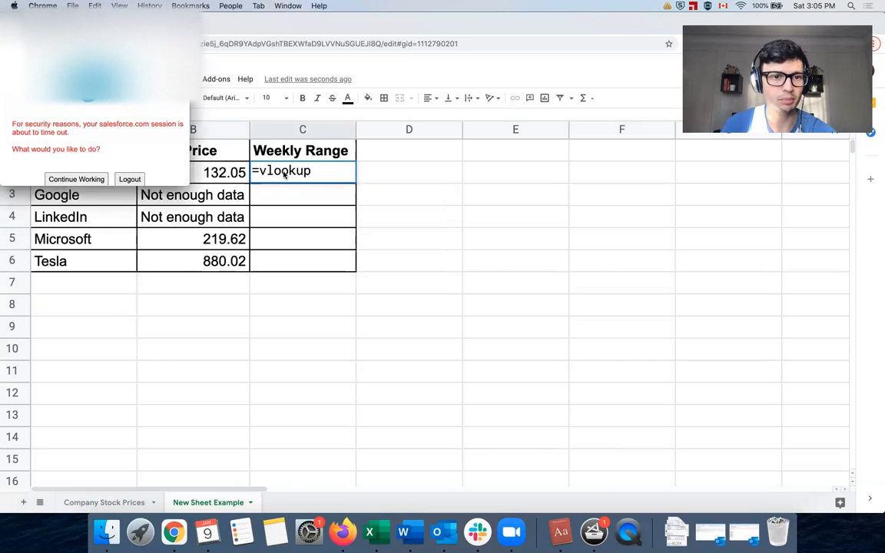
text(()
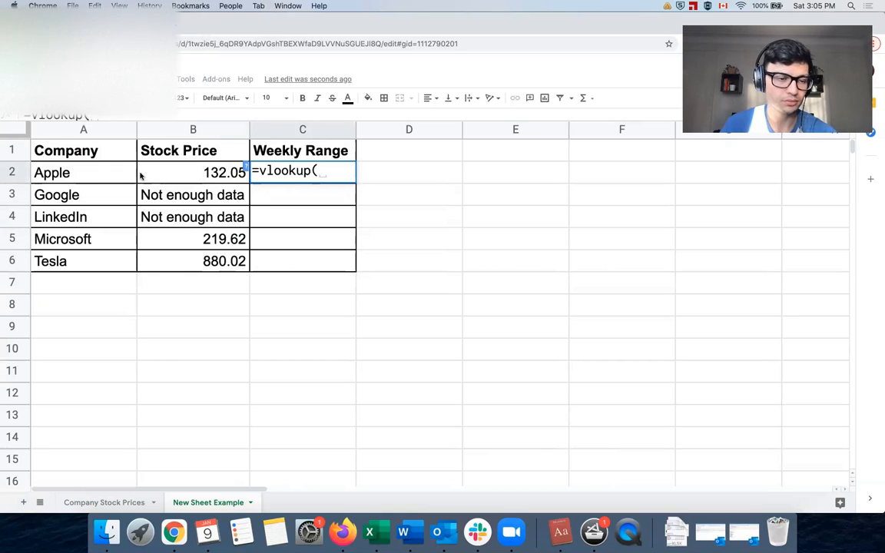
click(108, 174)
text(,)
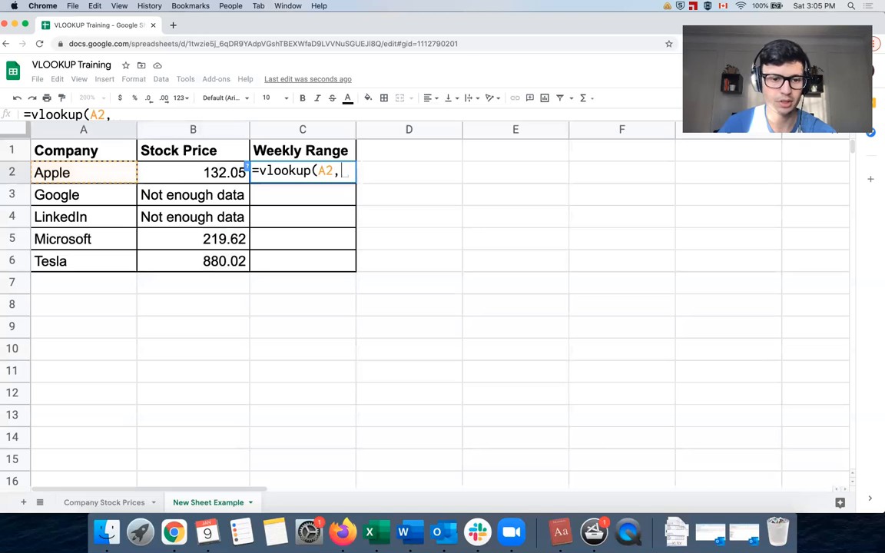
Set the C2 formula's lookup range to A1:E4 on the Company Stock Prices sheet and lock it as $A$1:$E$4.
click(115, 502)
drag(96, 152, 666, 223)
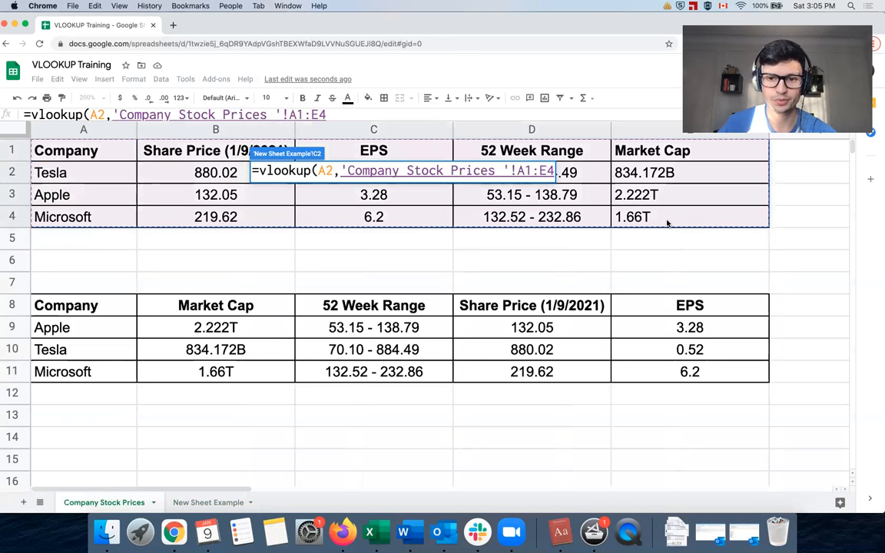
click(516, 170)
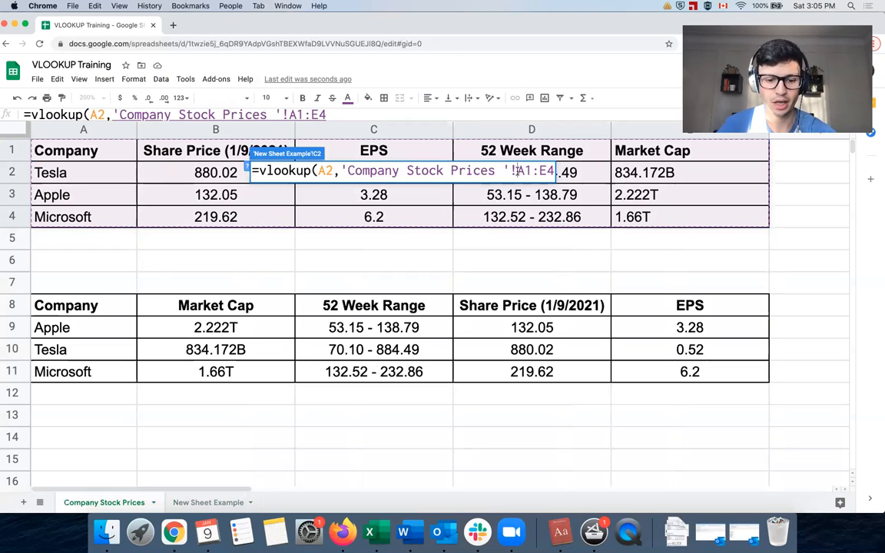
text($)
click(533, 171)
text($)
click(555, 171)
text($)
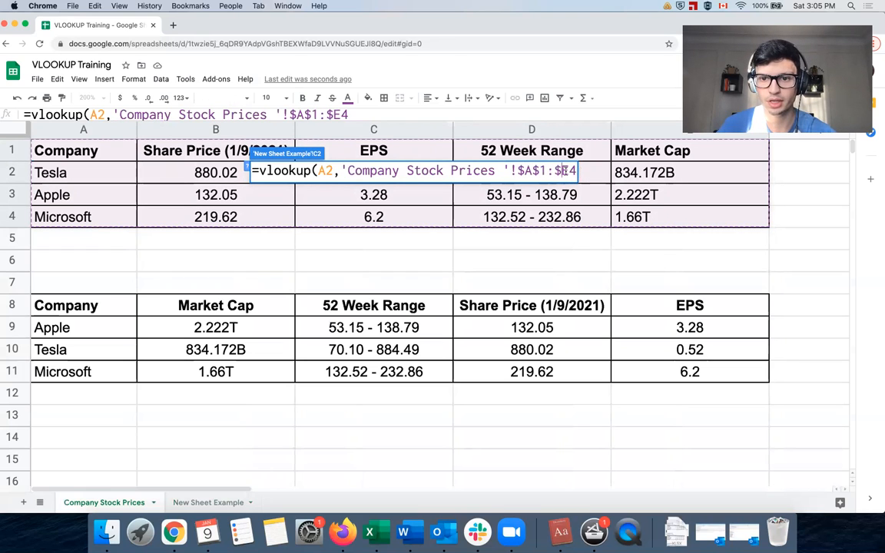
click(569, 170)
text($4)
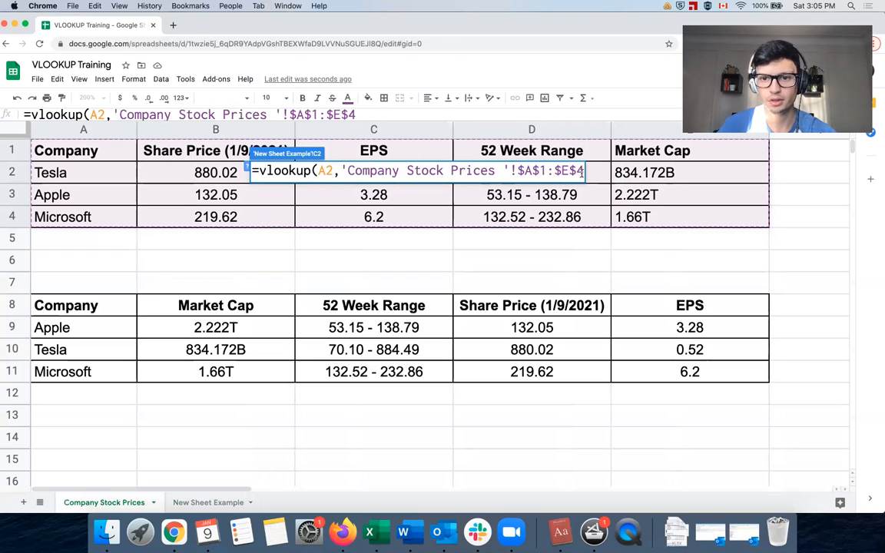
Complete the C2 VLOOKUP with column index 4 for the 52 Week Range and exact-match value 0.
text(,)
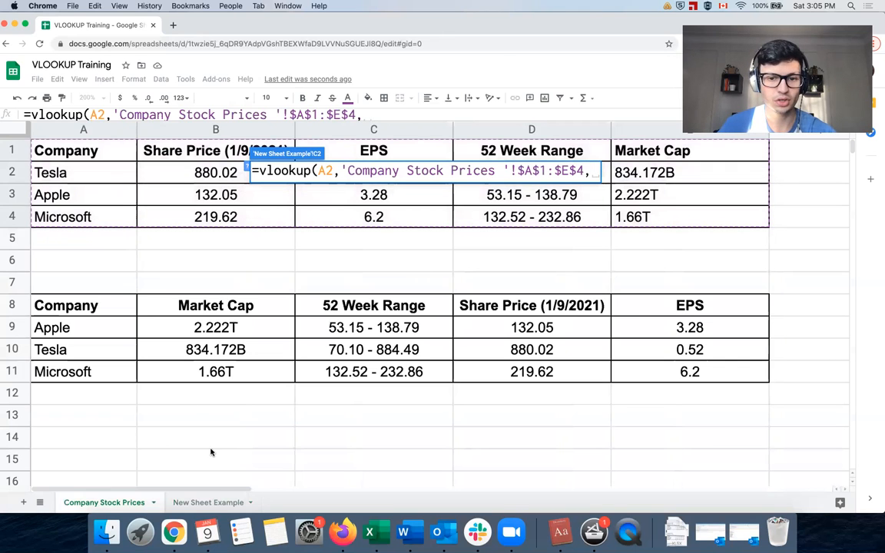
click(208, 501)
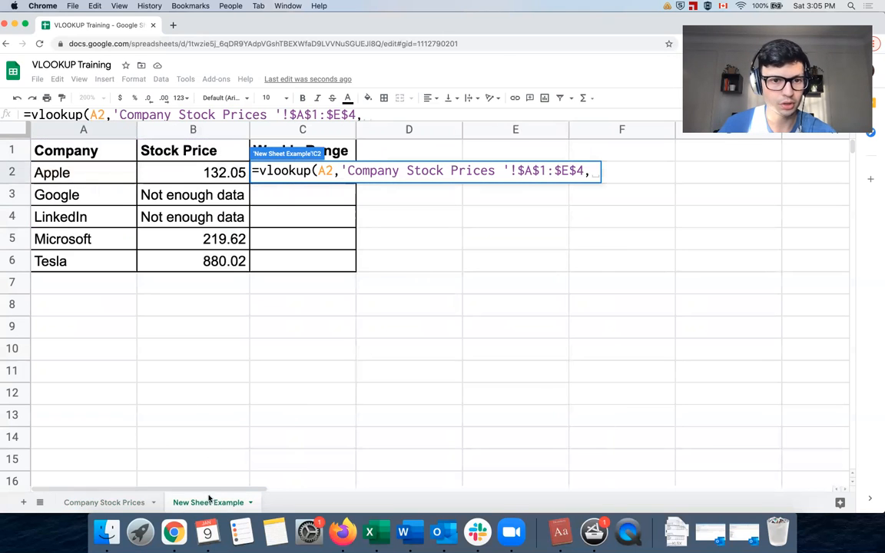
click(116, 503)
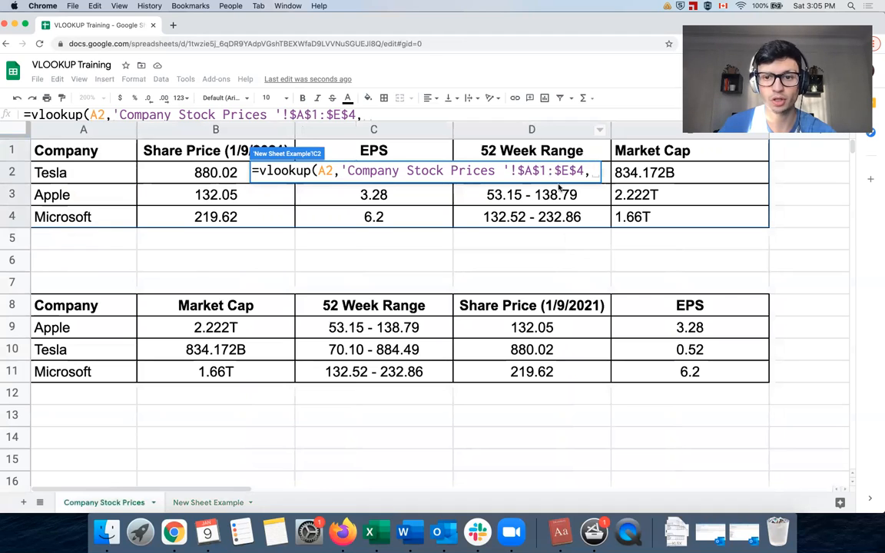
text(4,0))
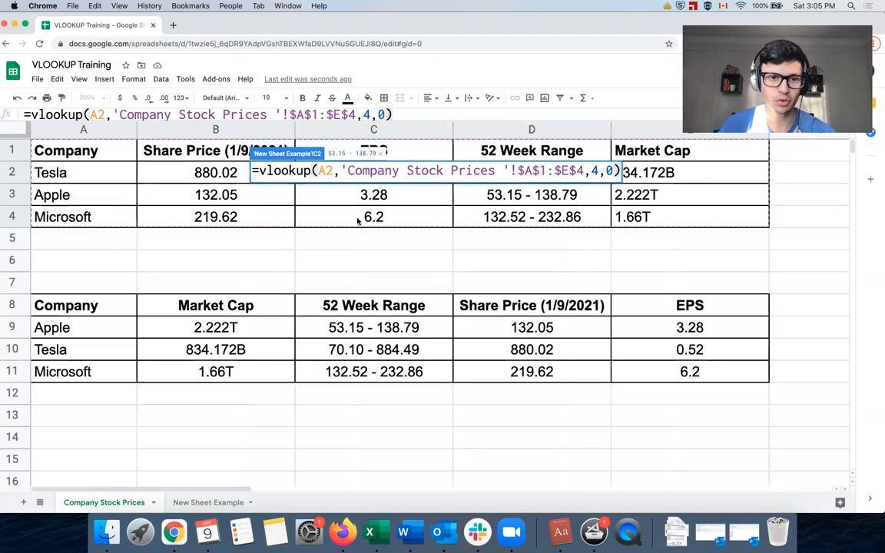
Wrap the C2 VLOOKUP in IFNA with the fallback text "No 52 Week Range" and enter the formula.
click(255, 171)
text(IFNA()
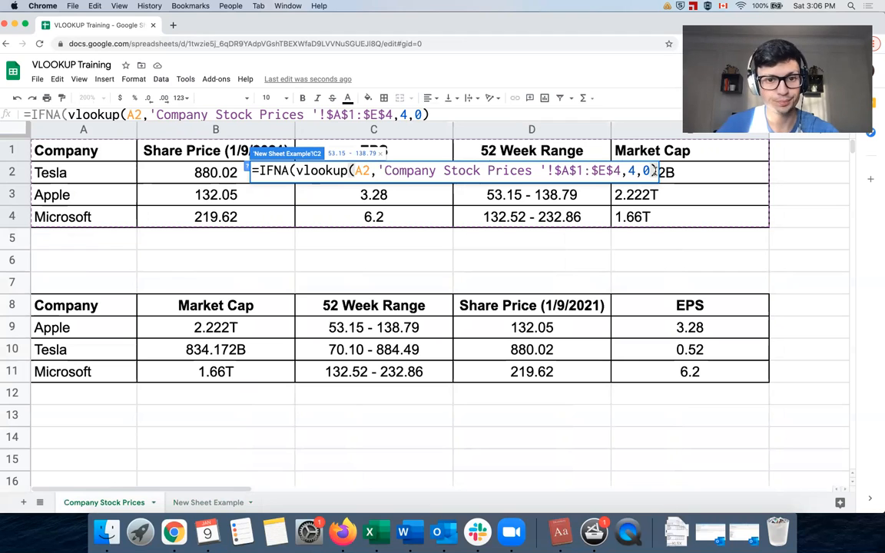
click(654, 171)
text(,)
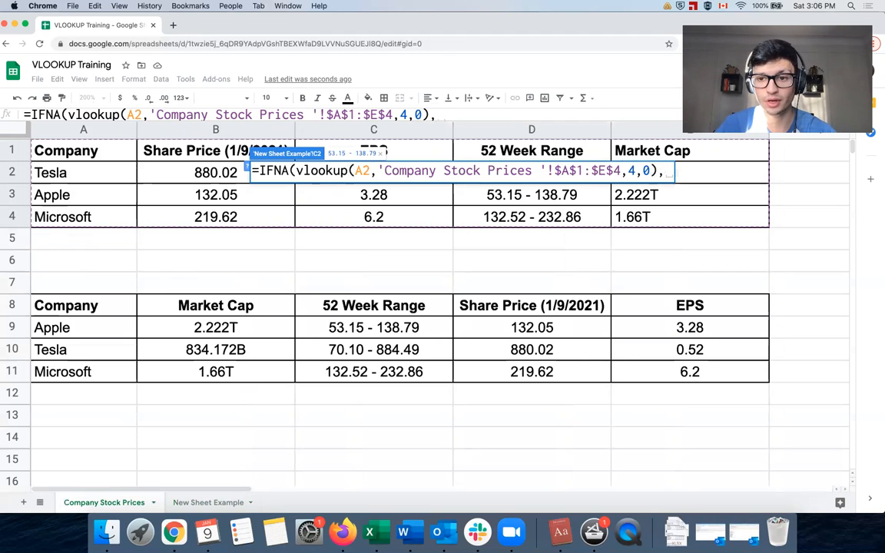
text("No 5)
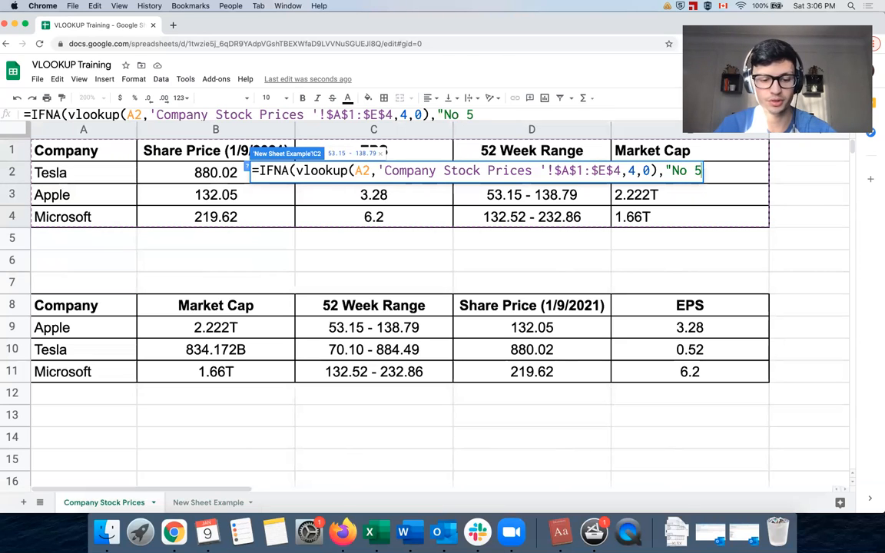
text(2 Week R)
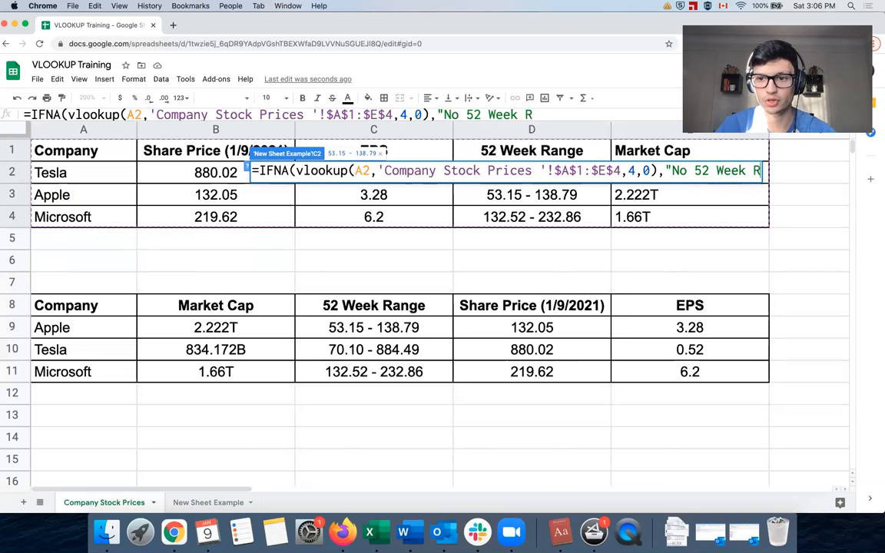
text(ange"))
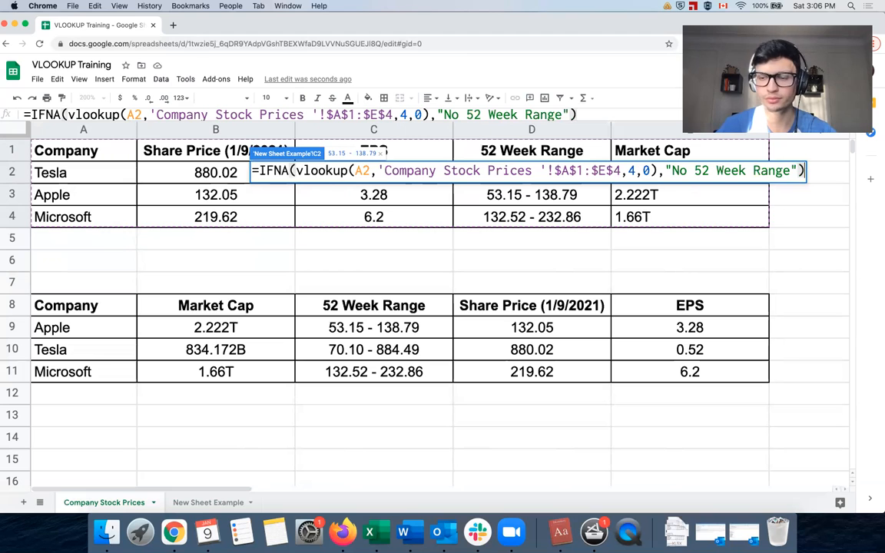
key(Return)
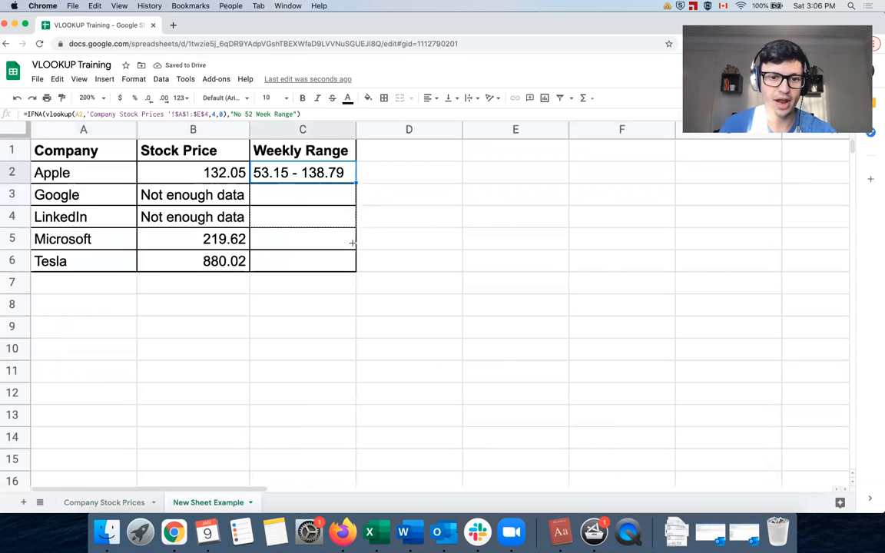
Fill the C2 Weekly Range formula down through C6 and fit column C's width to its contents.
drag(347, 265, 347, 263)
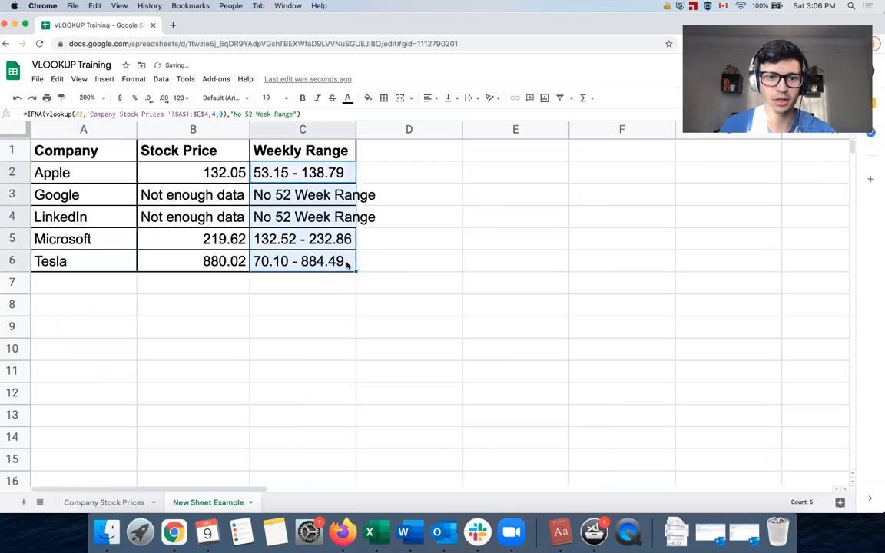
double_click(355, 124)
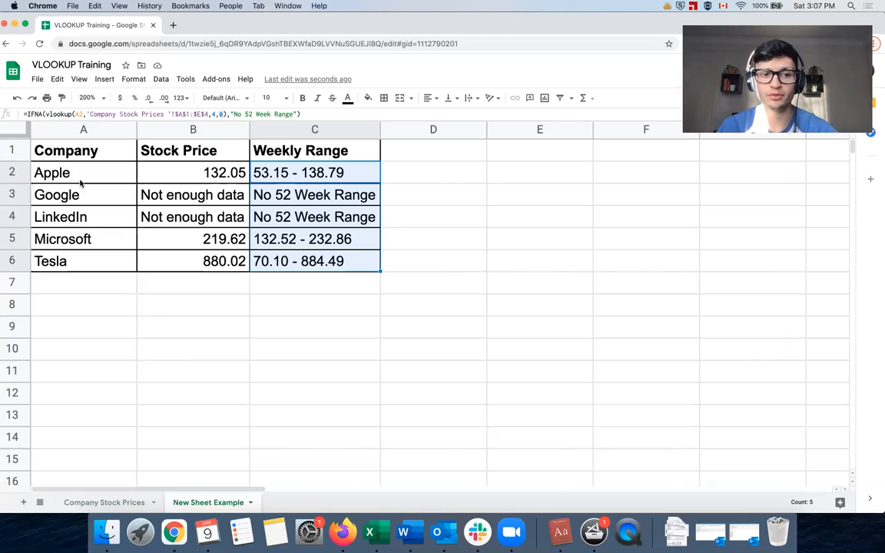
drag(70, 160, 65, 265)
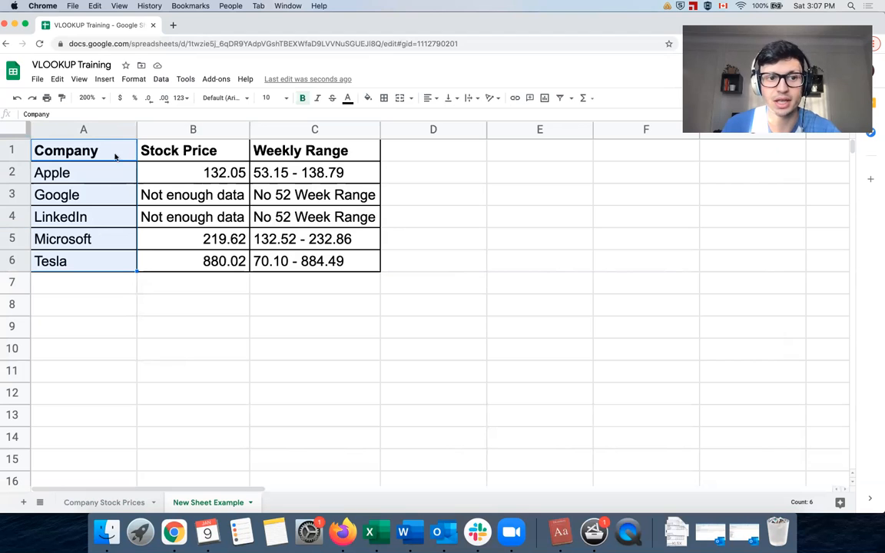
click(133, 171)
shift+click(446, 198)
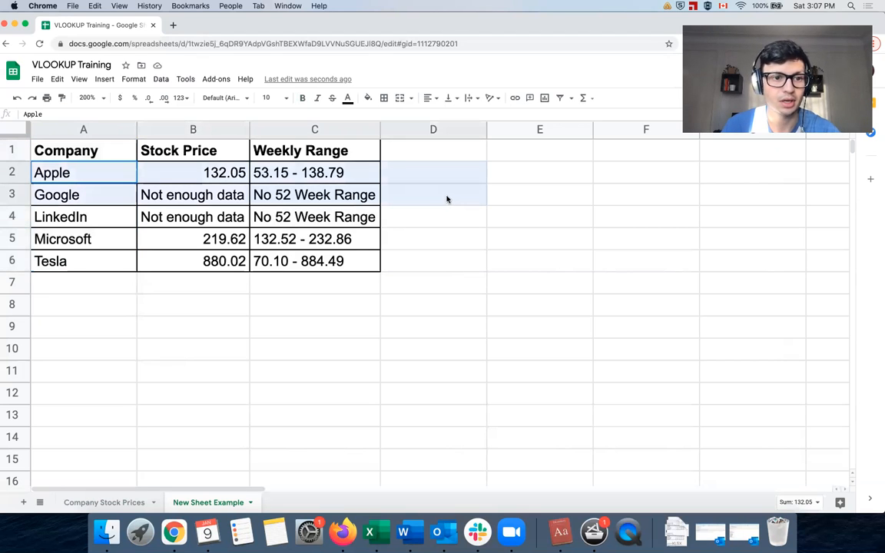
Review the company list in A1:A6 and examine the column index argument of the Stock Price formula in B2.
click(116, 153)
shift+click(115, 252)
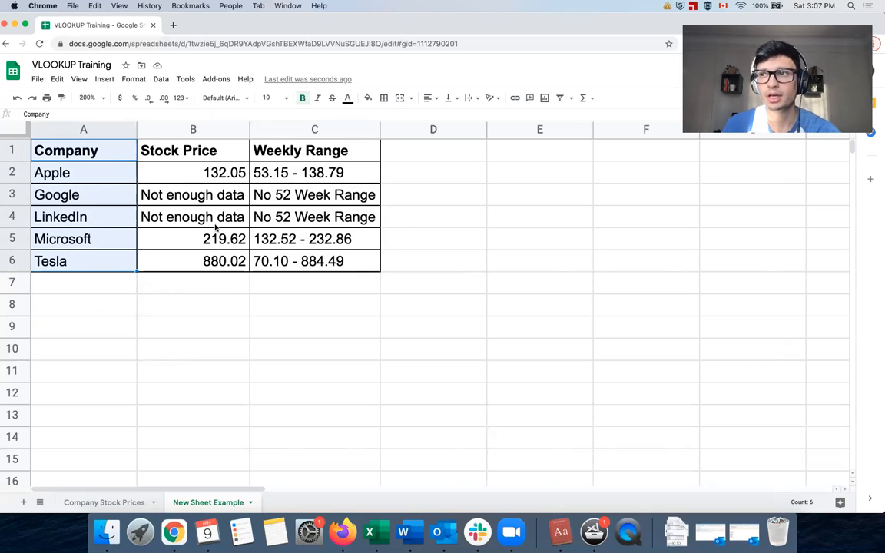
click(218, 177)
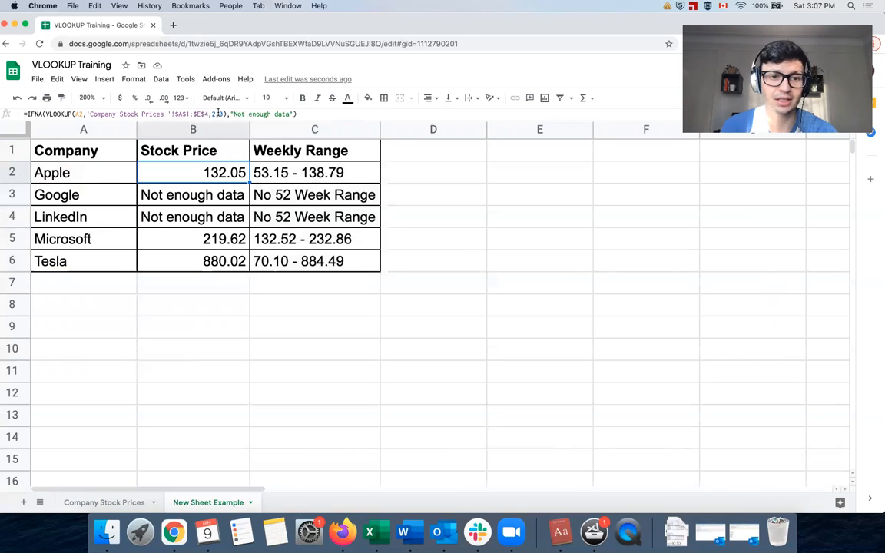
click(214, 113)
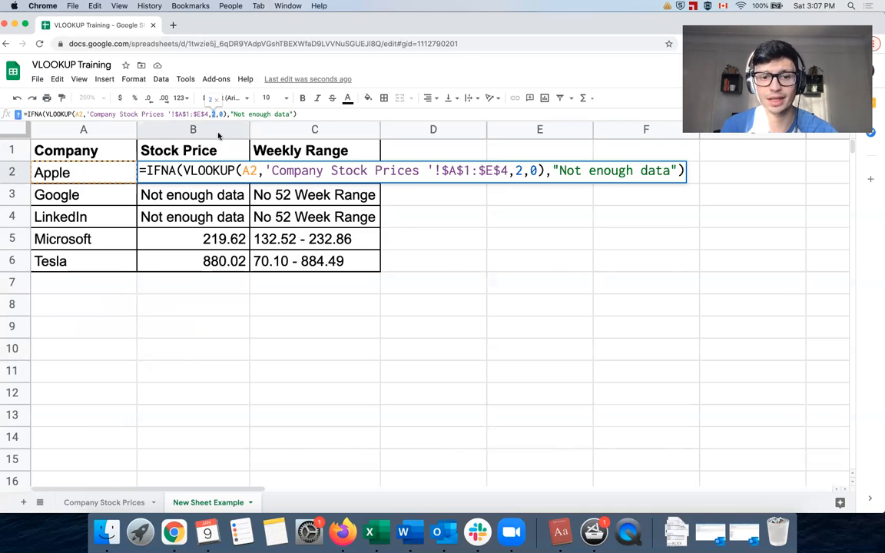
Insert a blank row above the header row of the upper table on the Company Stock Prices sheet.
click(107, 503)
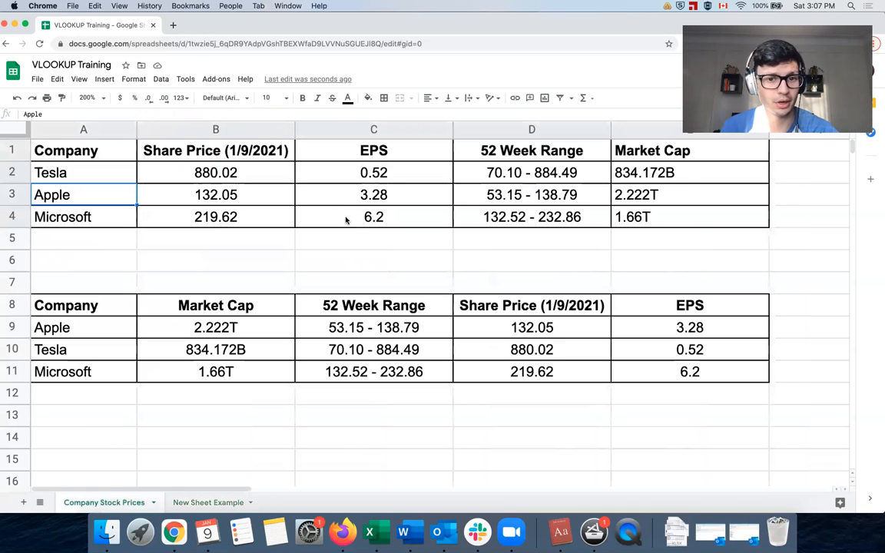
right_click(18, 151)
click(69, 240)
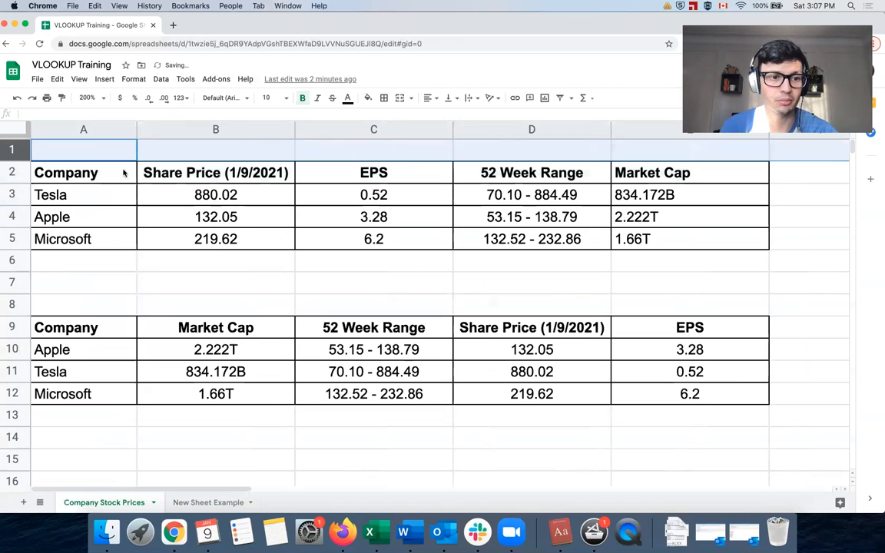
Number columns A through E as 1, 2, 3, 4 and 5 in the blank row 1, and return to the New Sheet Example sheet.
text(1)
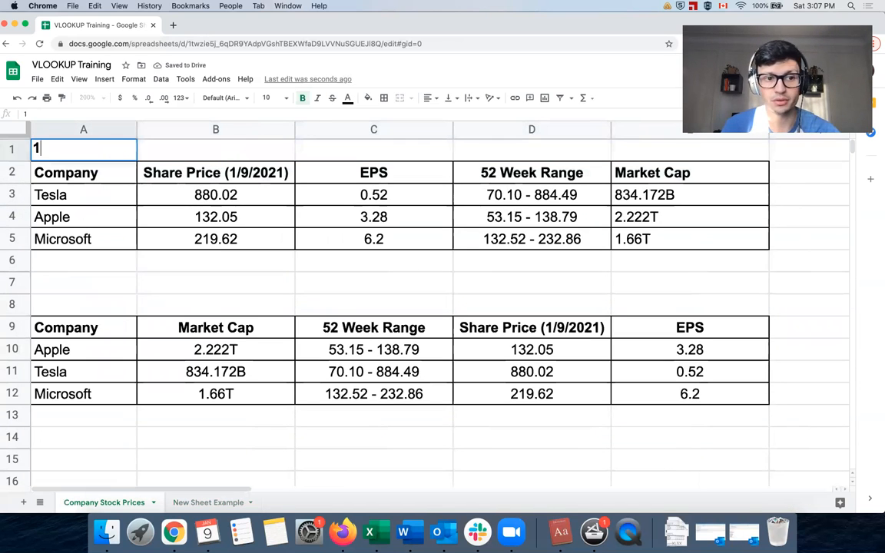
key(Tab)
text(2)
key(Tab)
text(3)
key(Tab)
text(4)
key(Tab)
text(5)
click(340, 193)
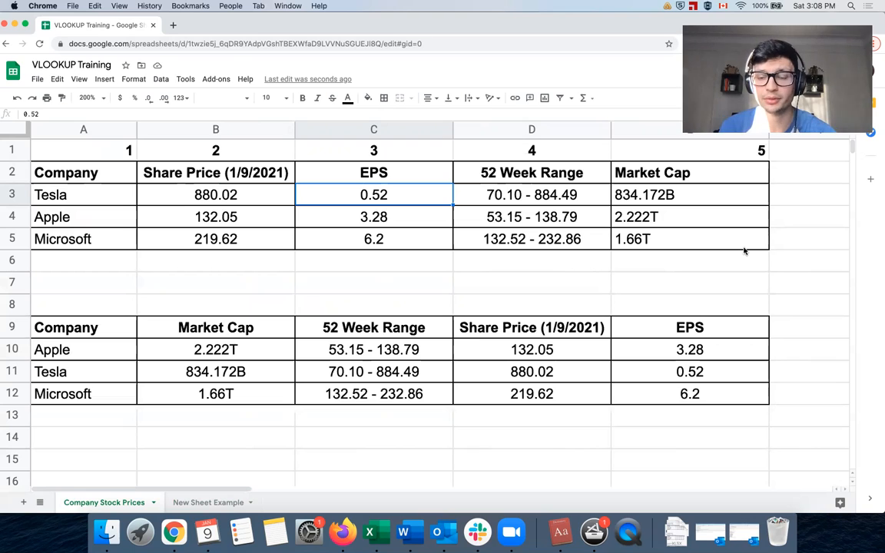
click(208, 502)
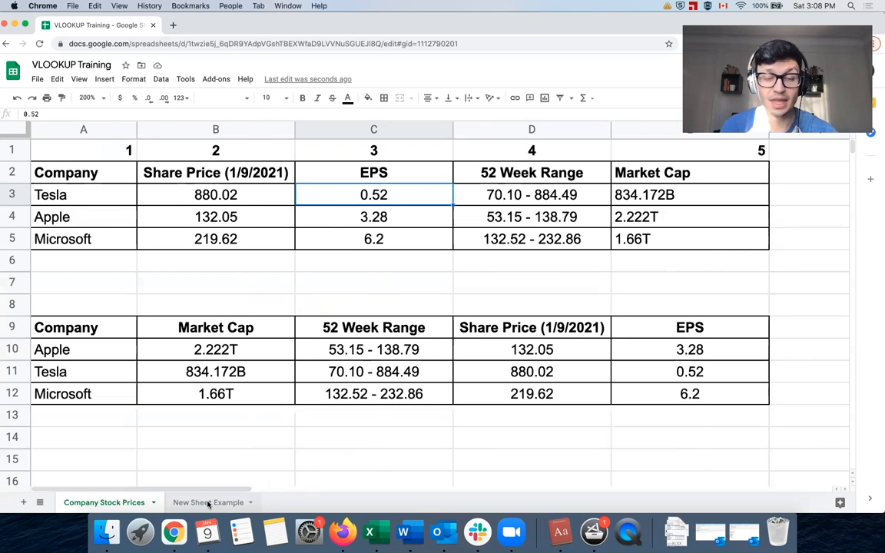